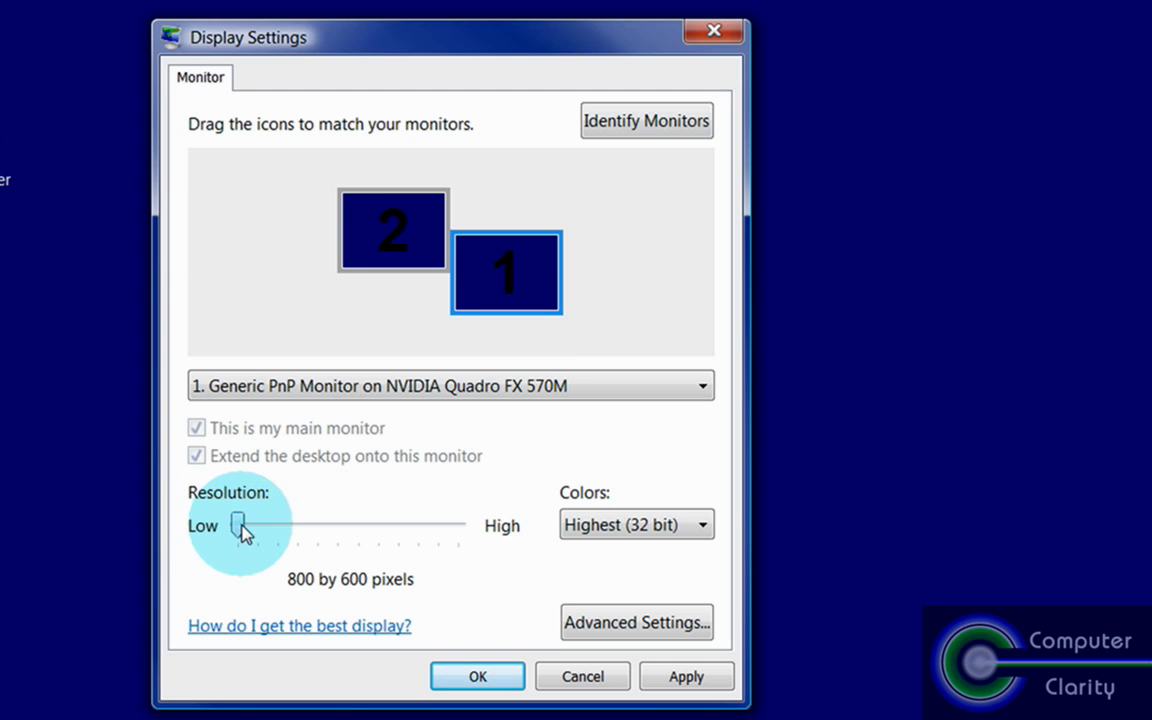
Test higher resolutions on the Resolution slider, keep 800 by 600, and minimize Display Settings.
left_click(240, 529)
mouse_move(243, 527)
left_mouse_down()
mouse_move(460, 530)
mouse_move(234, 525)
left_mouse_up()
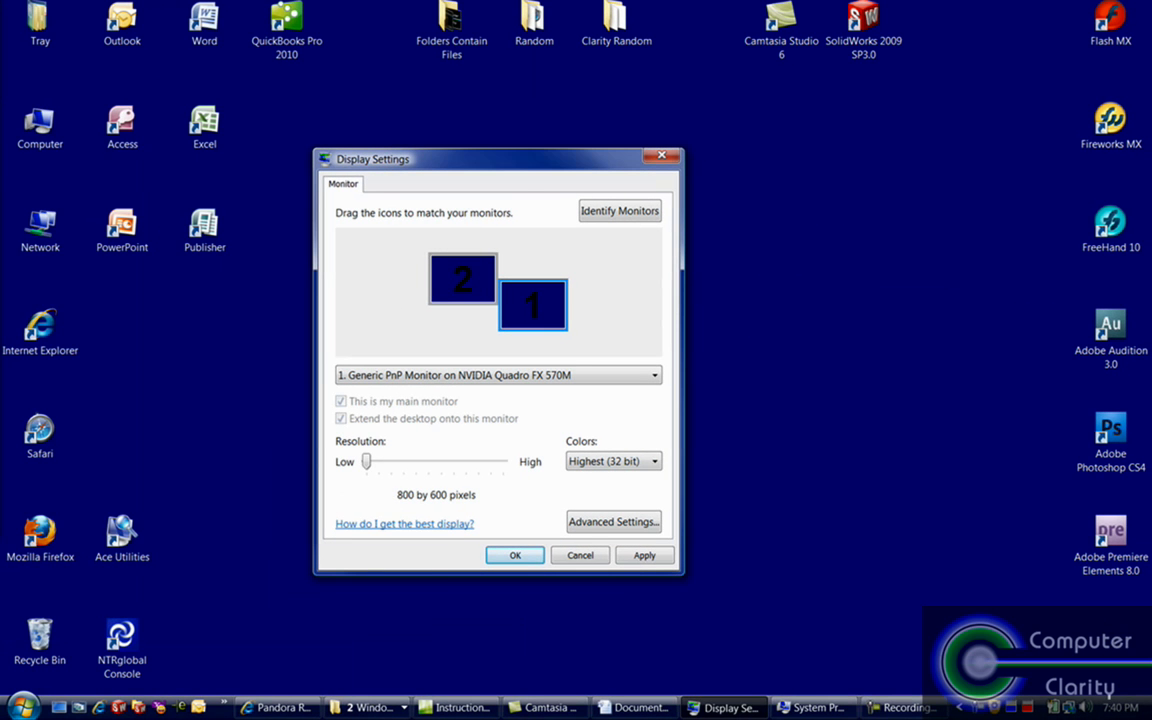
left_click(494, 229)
left_click_drag(507, 160, 0, 130)
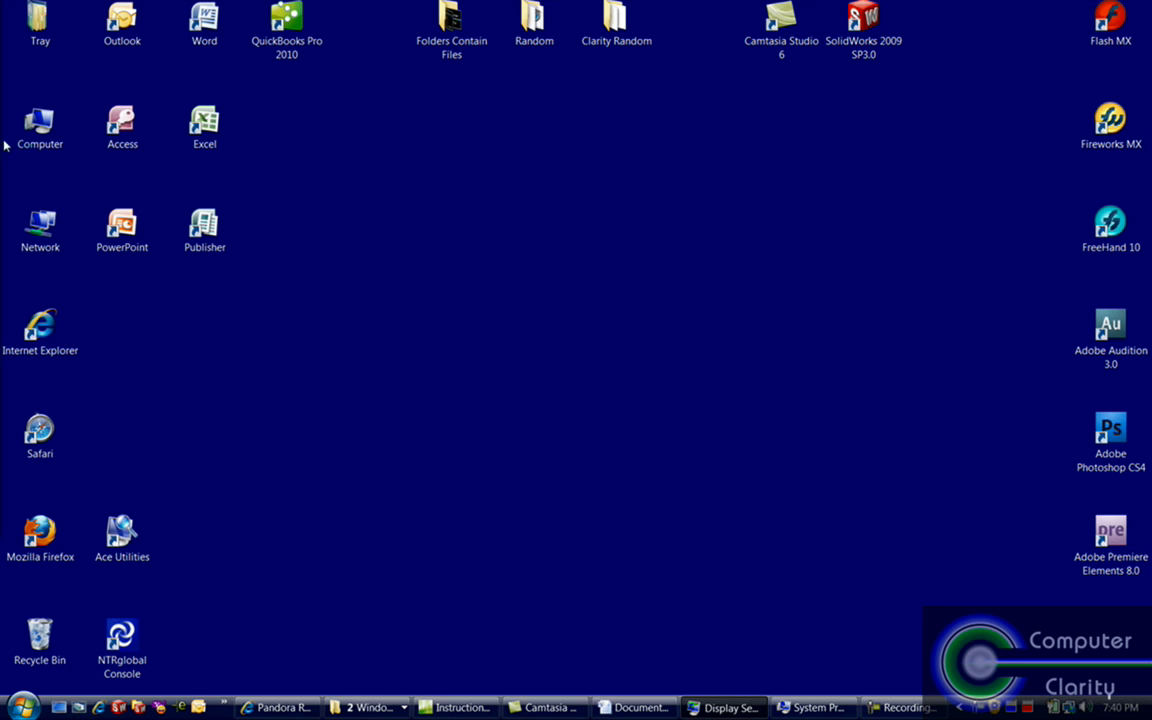
Open the Computer icon's Properties to view the HP Compaq 8510w's Windows Vista Business system information.
left_click(42, 142)
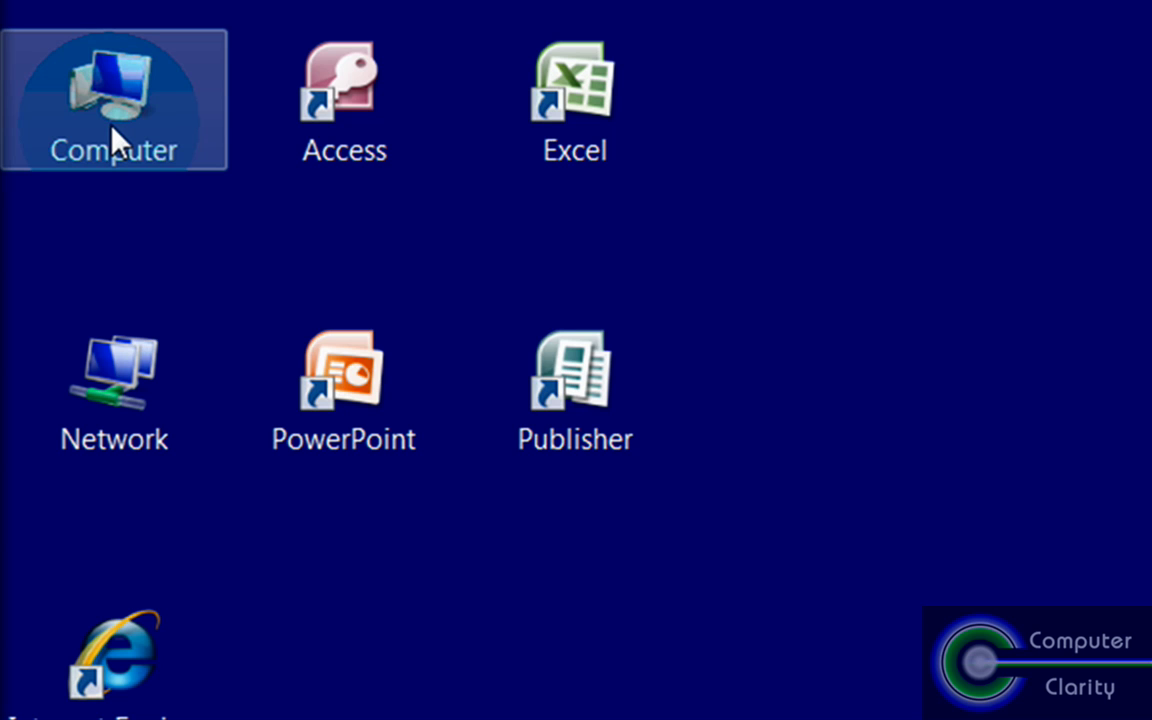
right_click(111, 128)
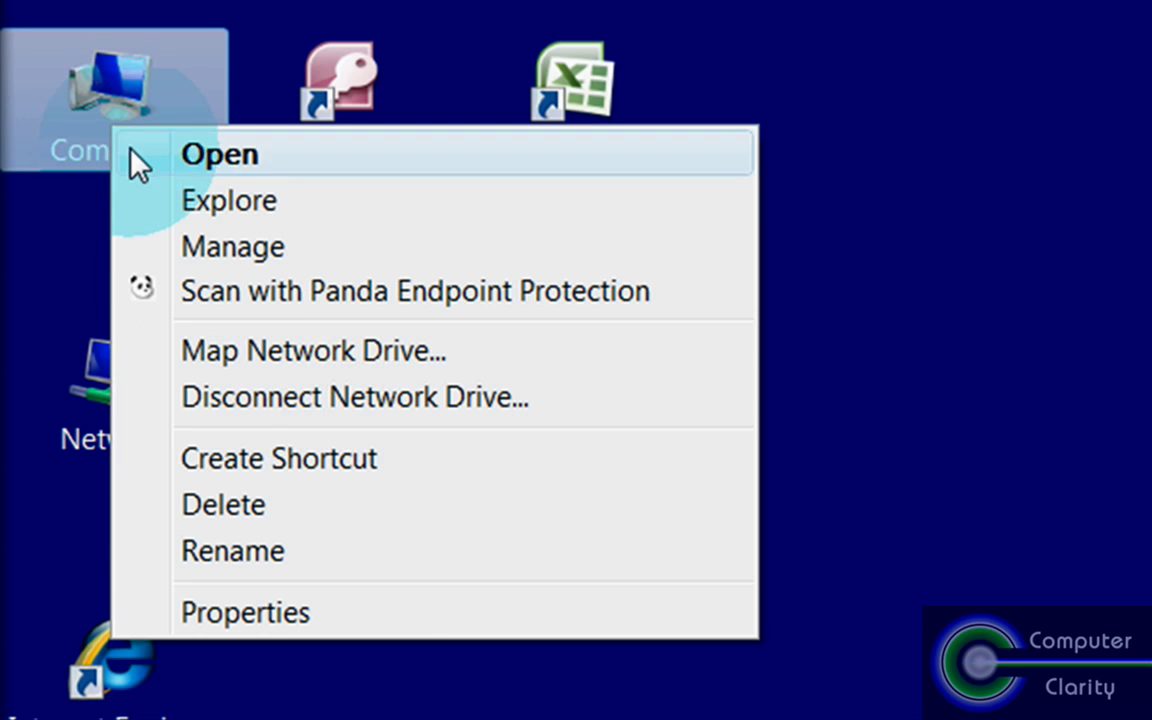
left_click(228, 616)
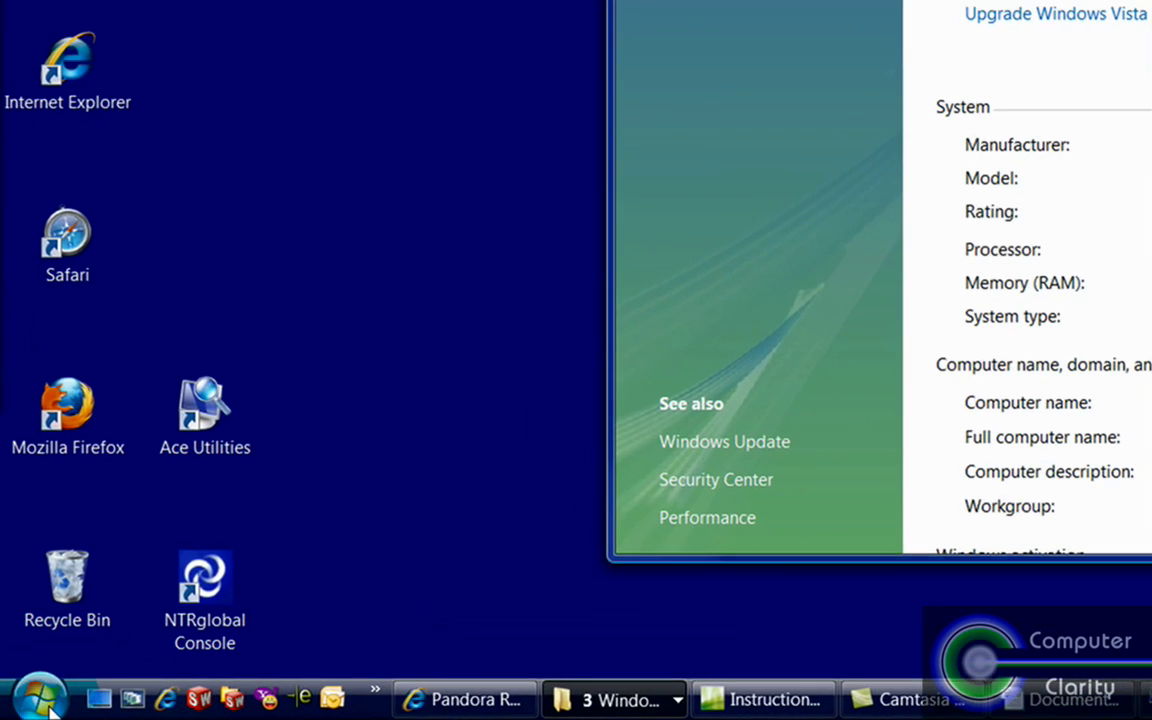
left_click(26, 706)
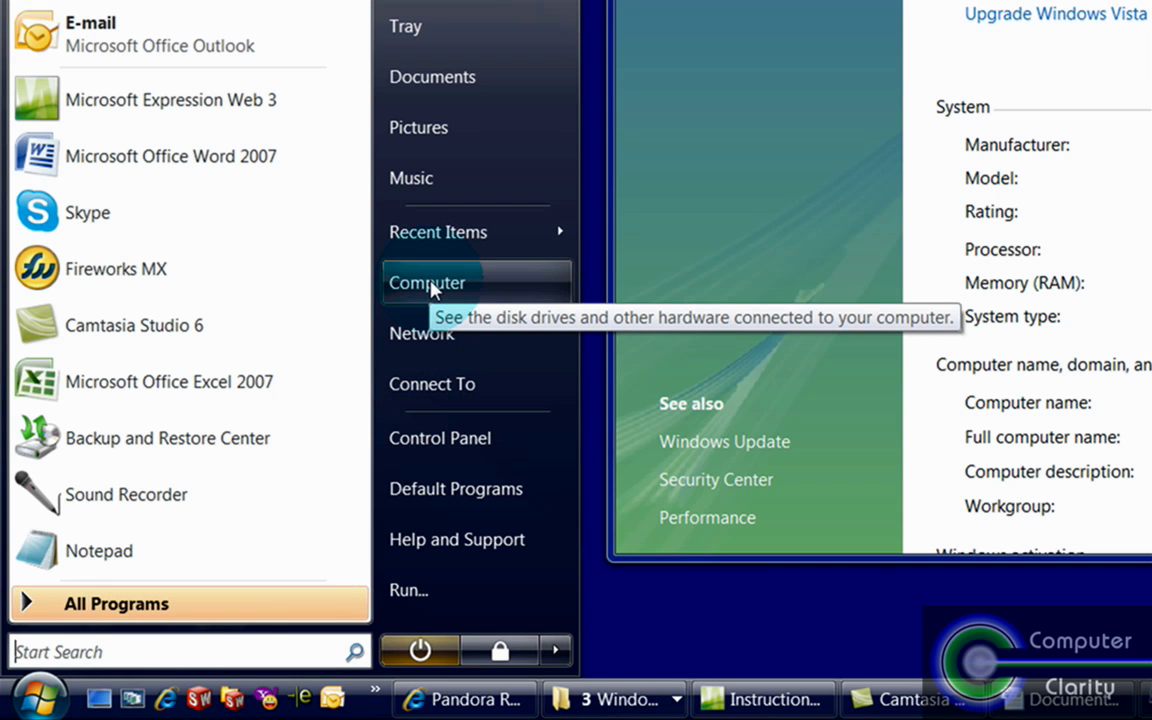
Open Control Panel, switch it to Classic View, and scroll down to the System item.
left_click(452, 450)
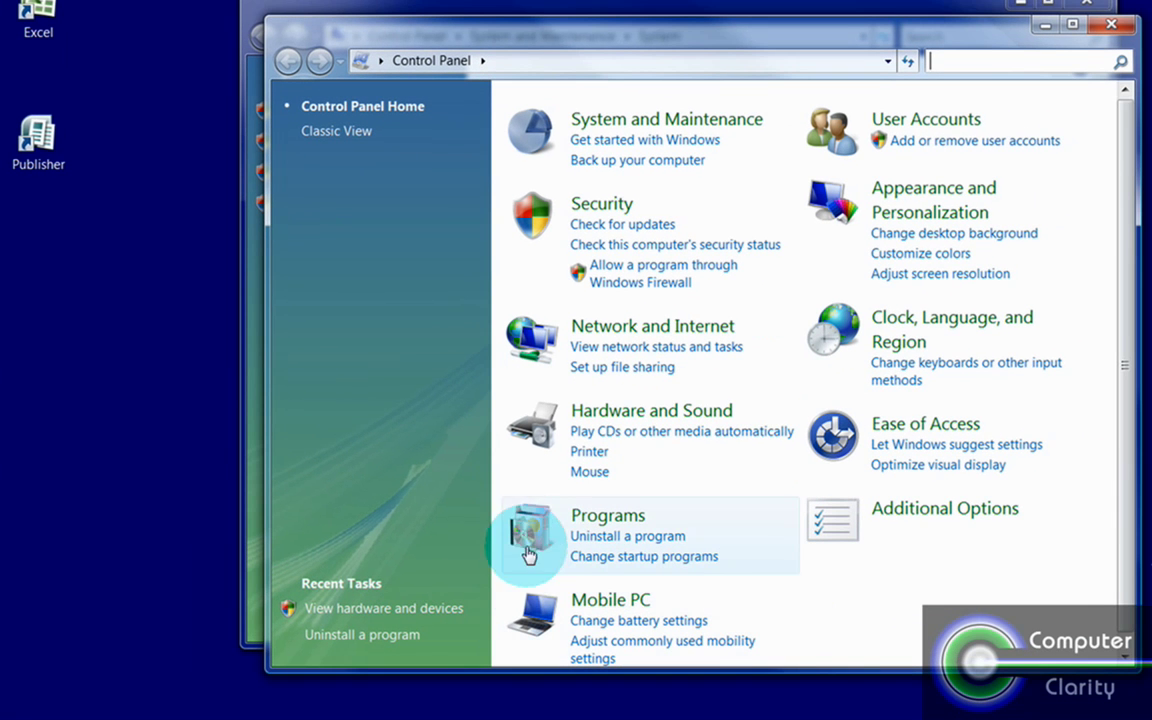
left_click(630, 422)
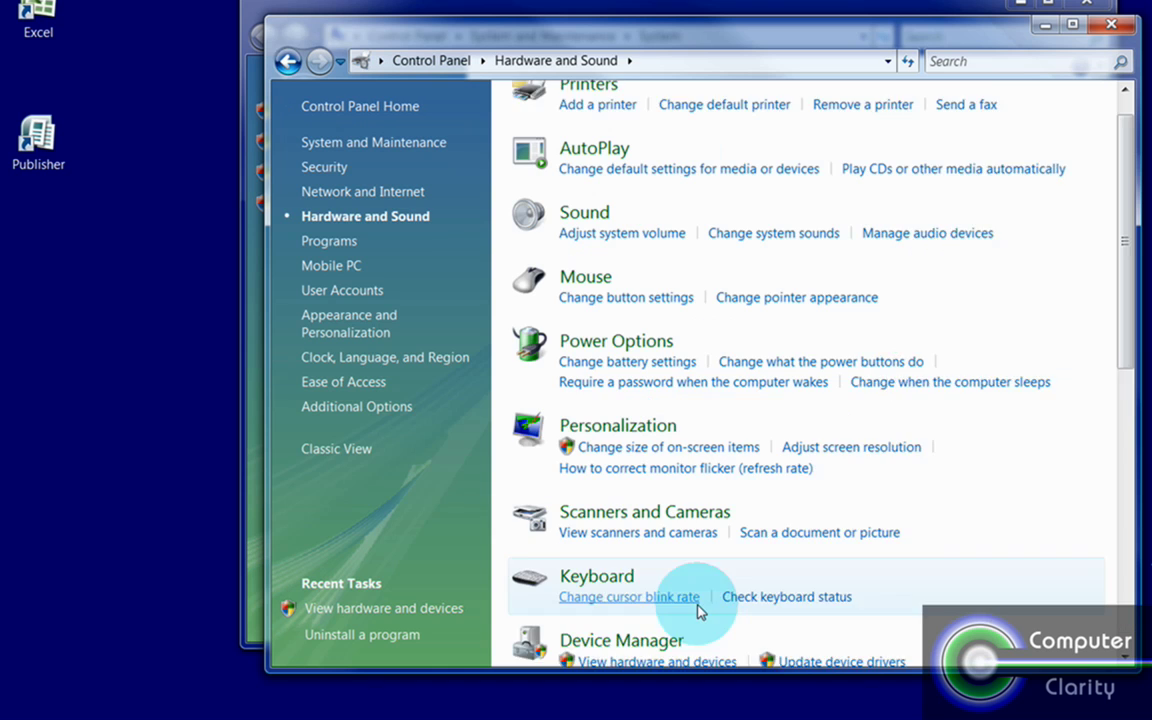
scroll(700, 612, "down", 1)
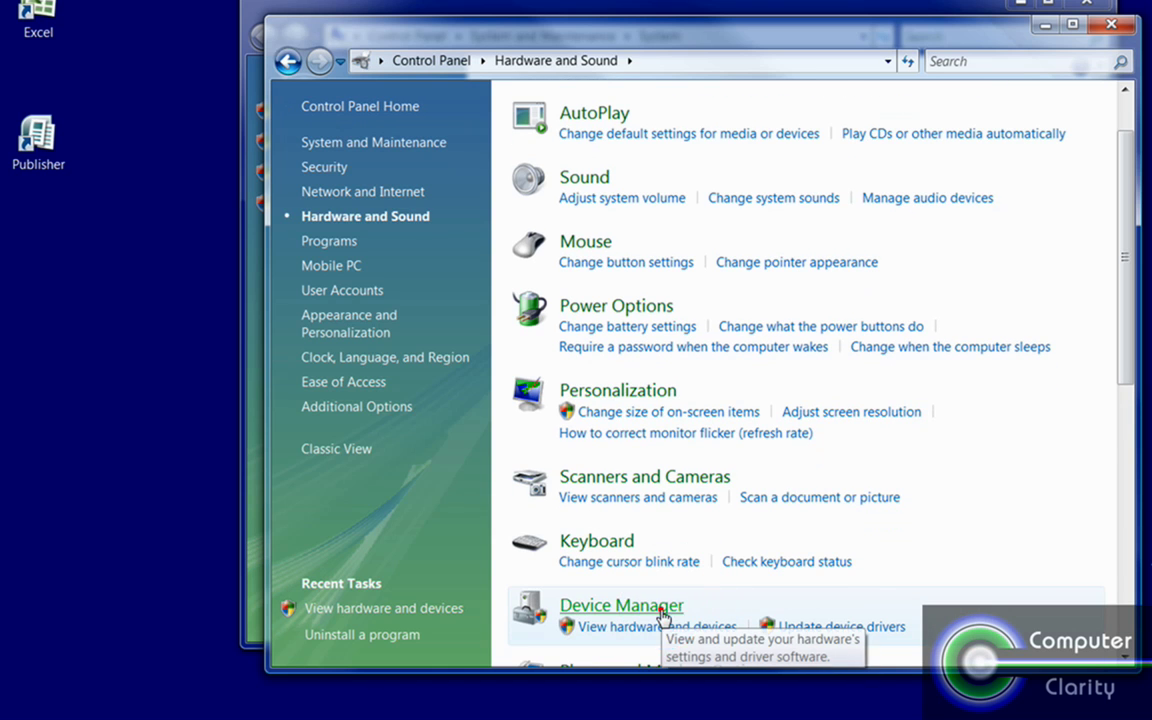
left_click(663, 610)
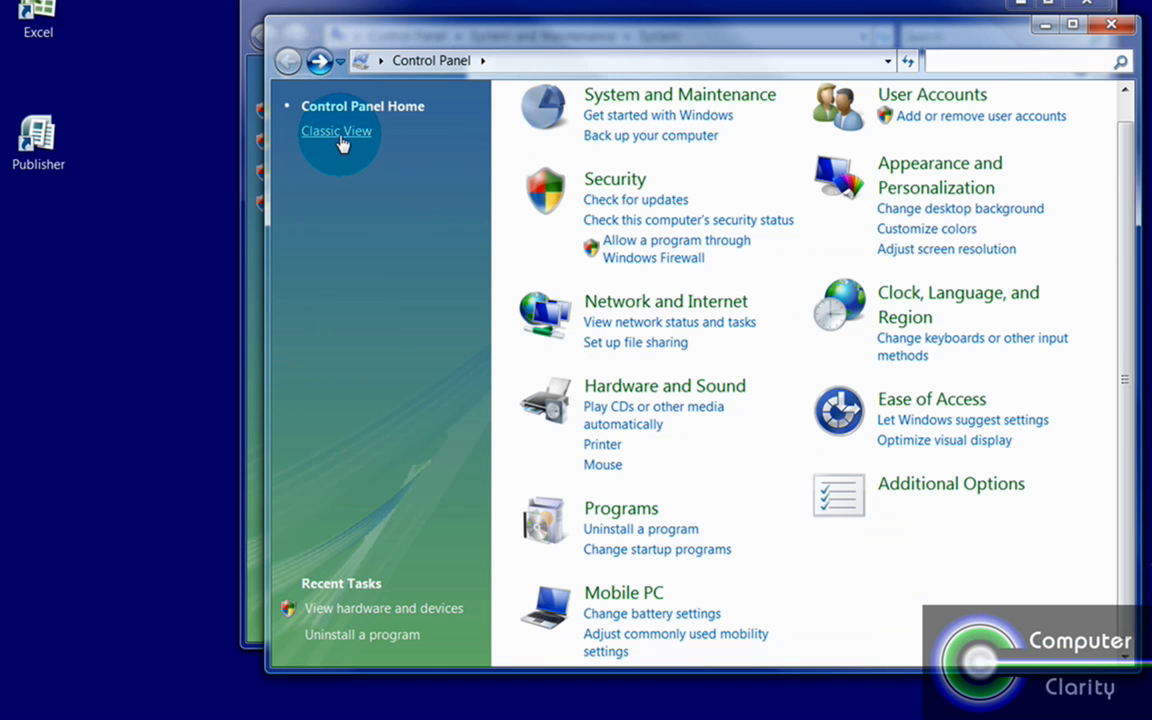
left_click(338, 134)
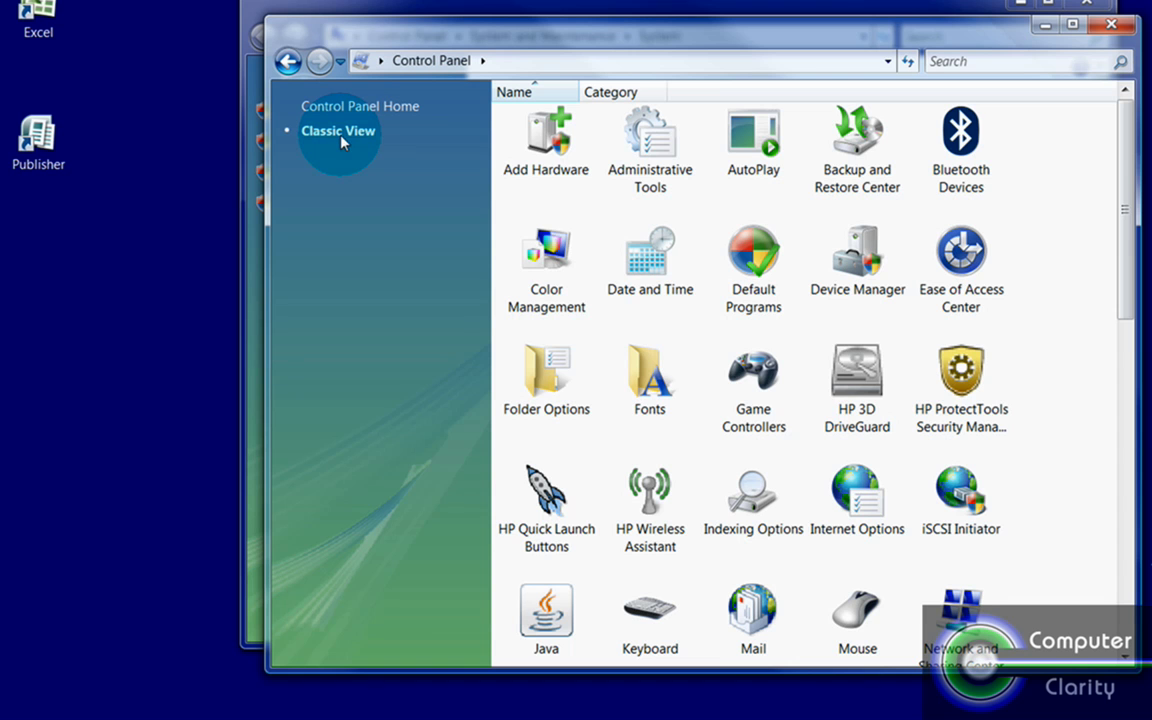
scroll(856, 372, "down", 5)
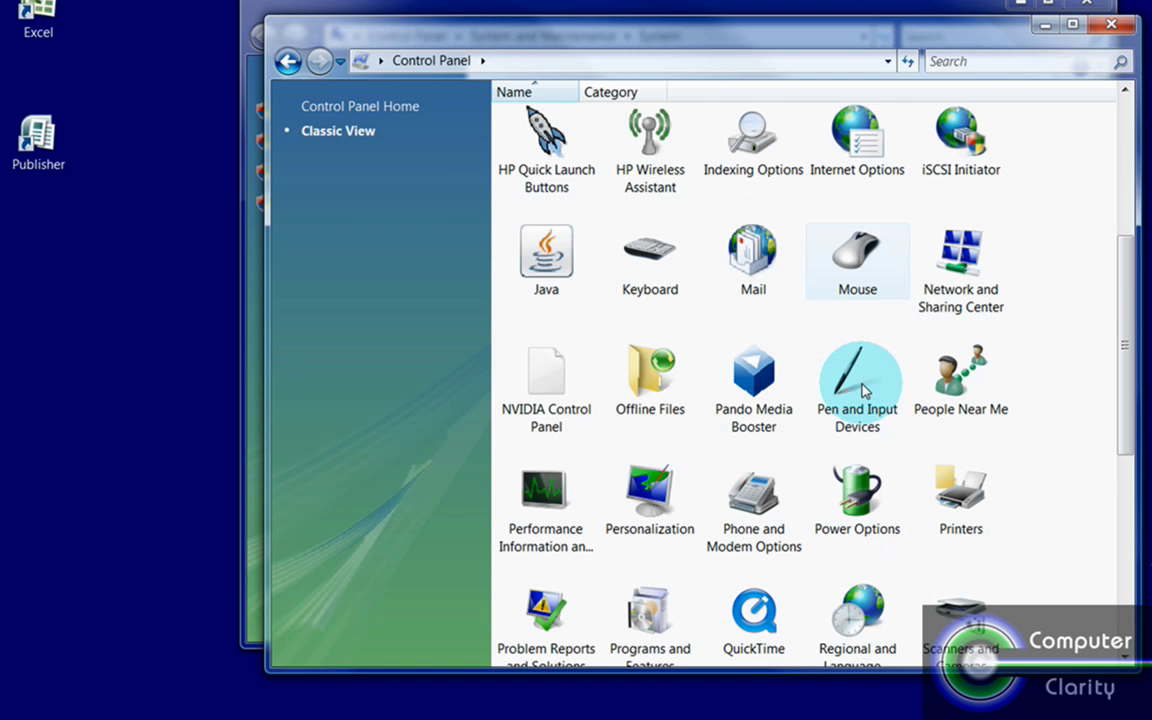
scroll(860, 388, "down", 5)
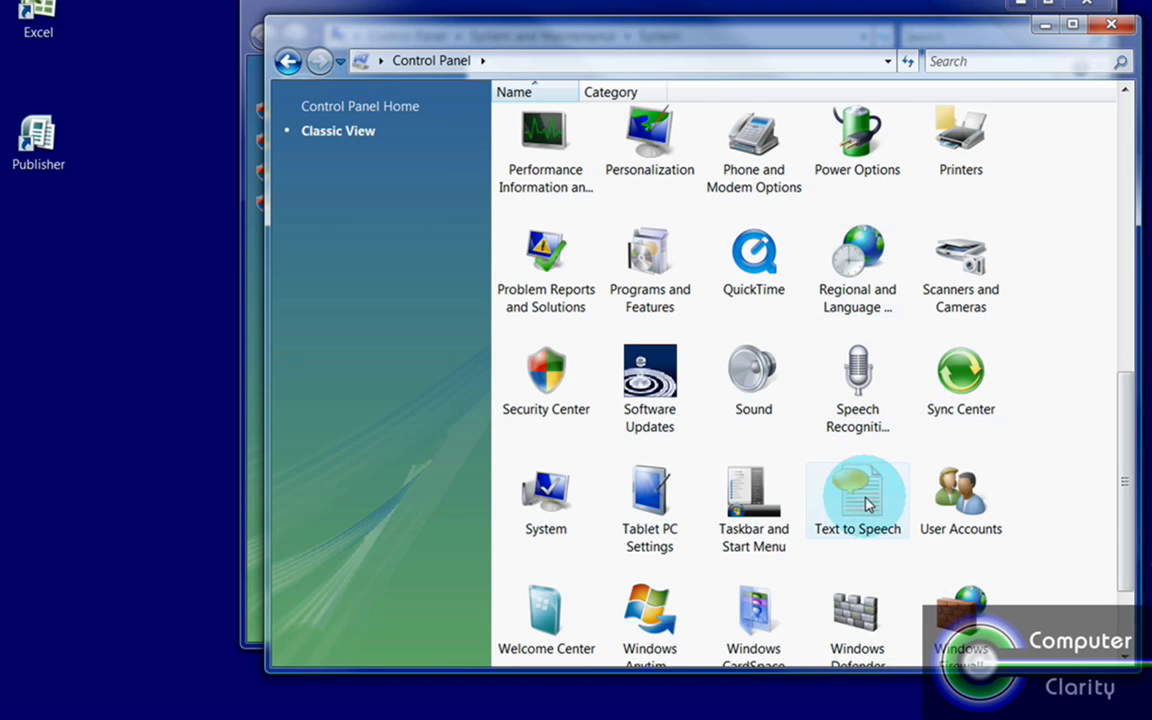
Open System Properties, move it right, and launch Device Manager from the Hardware tab.
double_click(548, 500)
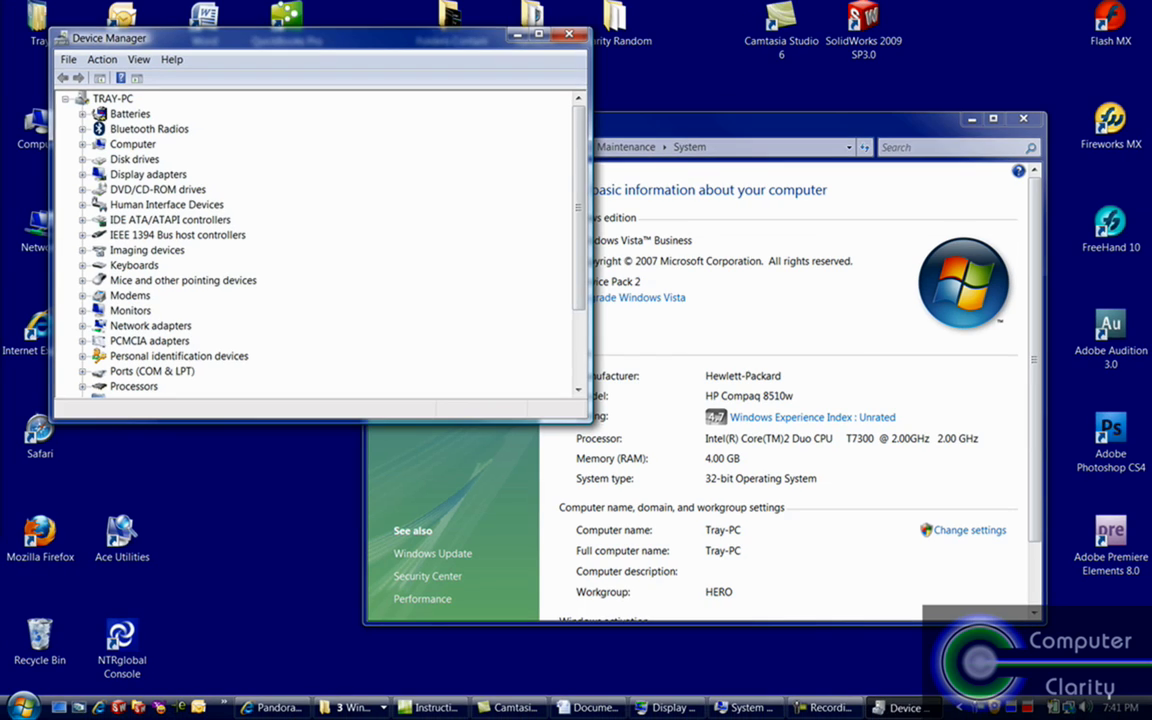
left_click_drag(386, 141, 484, 139)
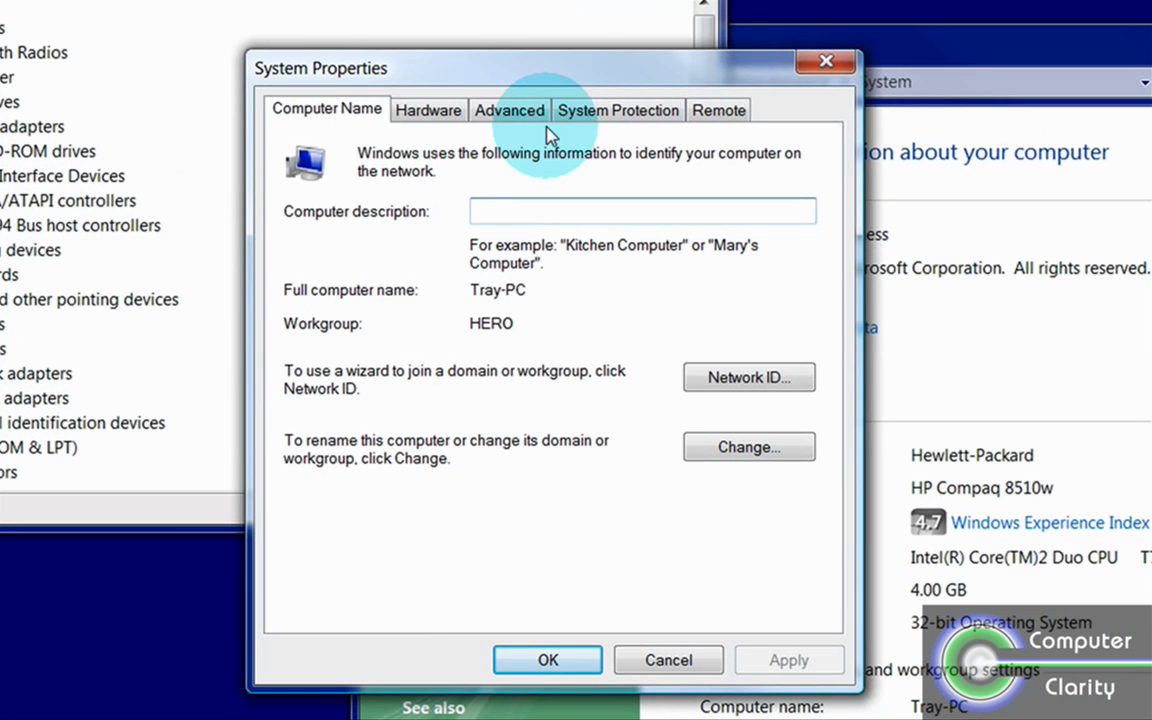
left_click(430, 112)
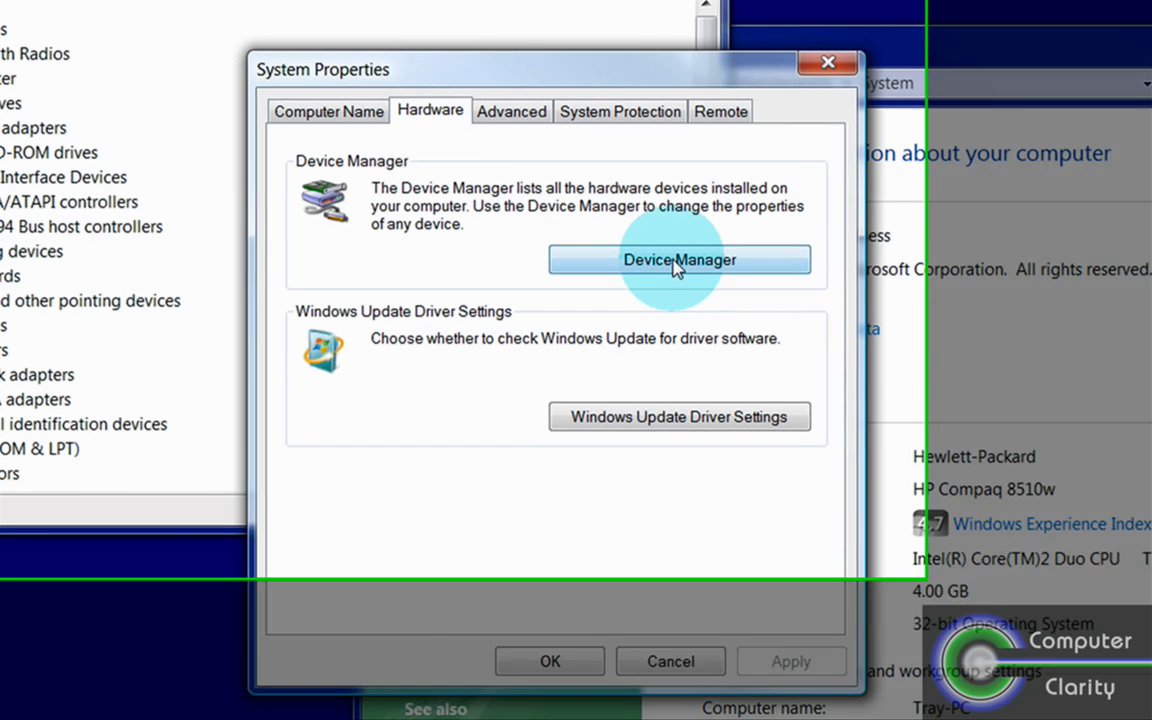
left_click(675, 262)
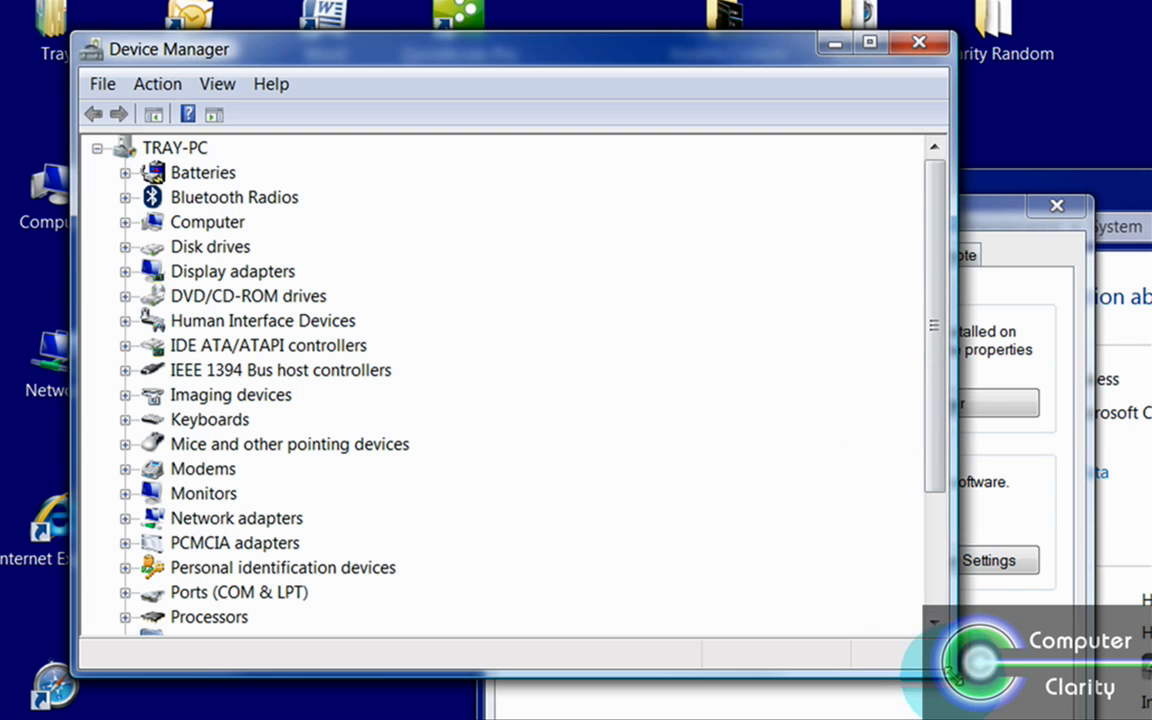
Enlarge Device Manager and expand Display adapters to show the NVIDIA Quadro FX 570M and mirror drivers.
left_click_drag(952, 676, 946, 714)
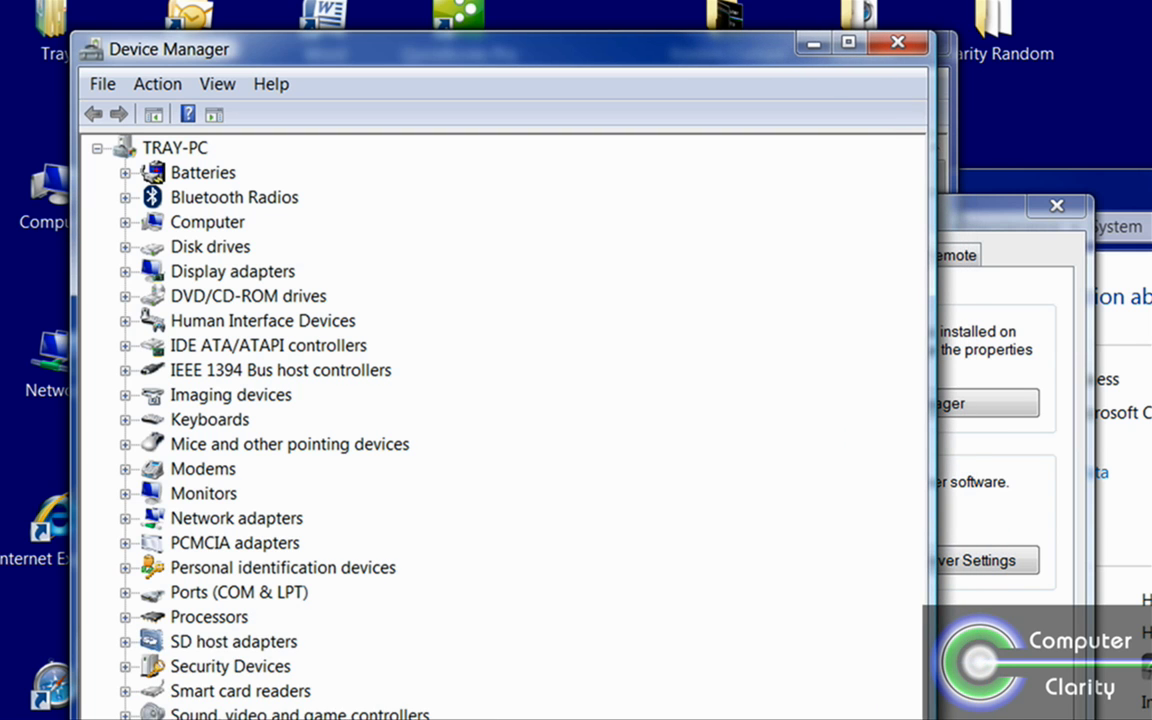
left_click(864, 645)
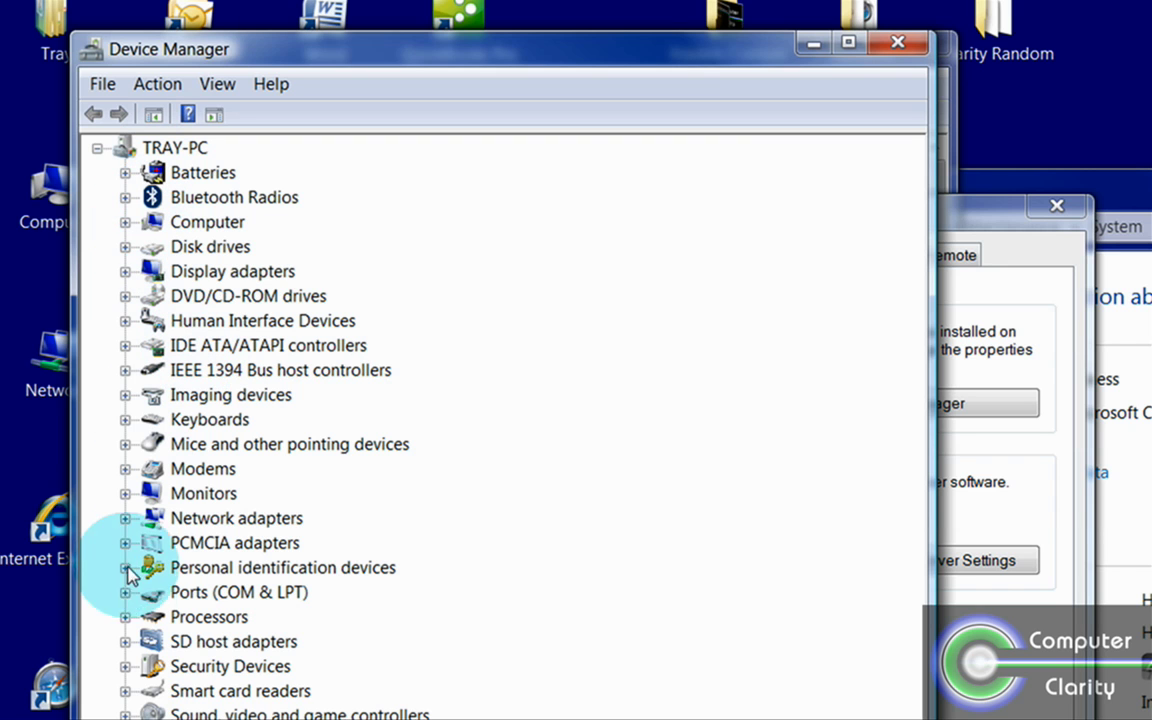
left_click(124, 420)
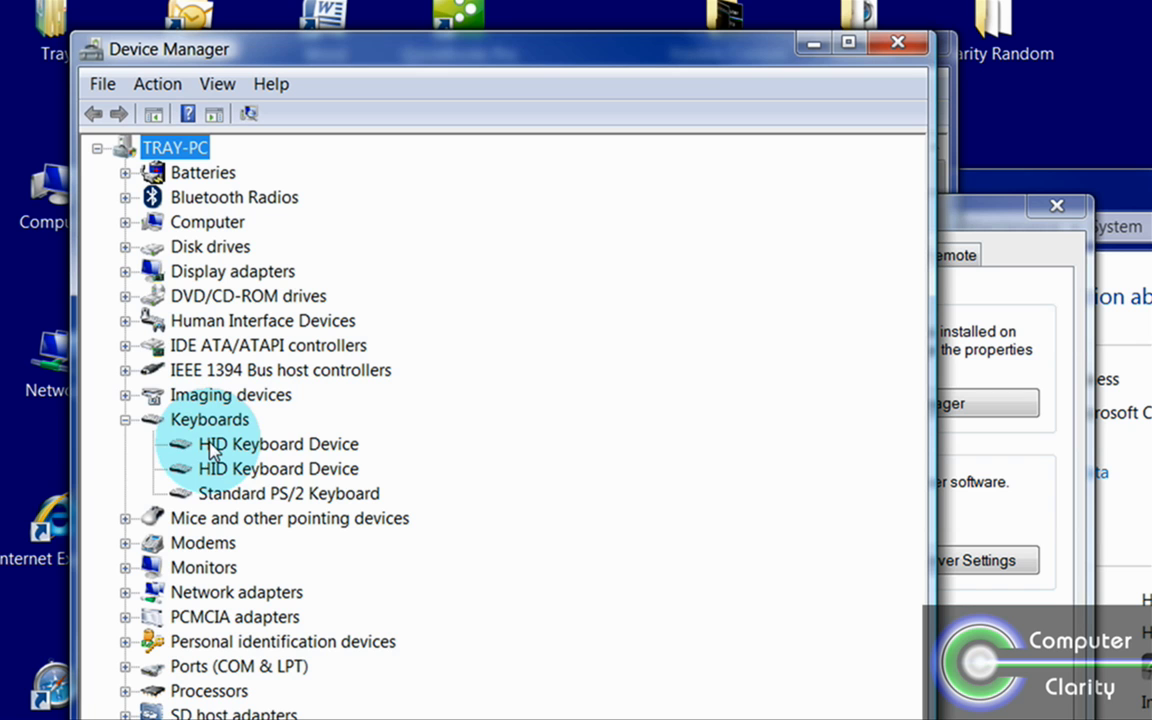
left_click(124, 420)
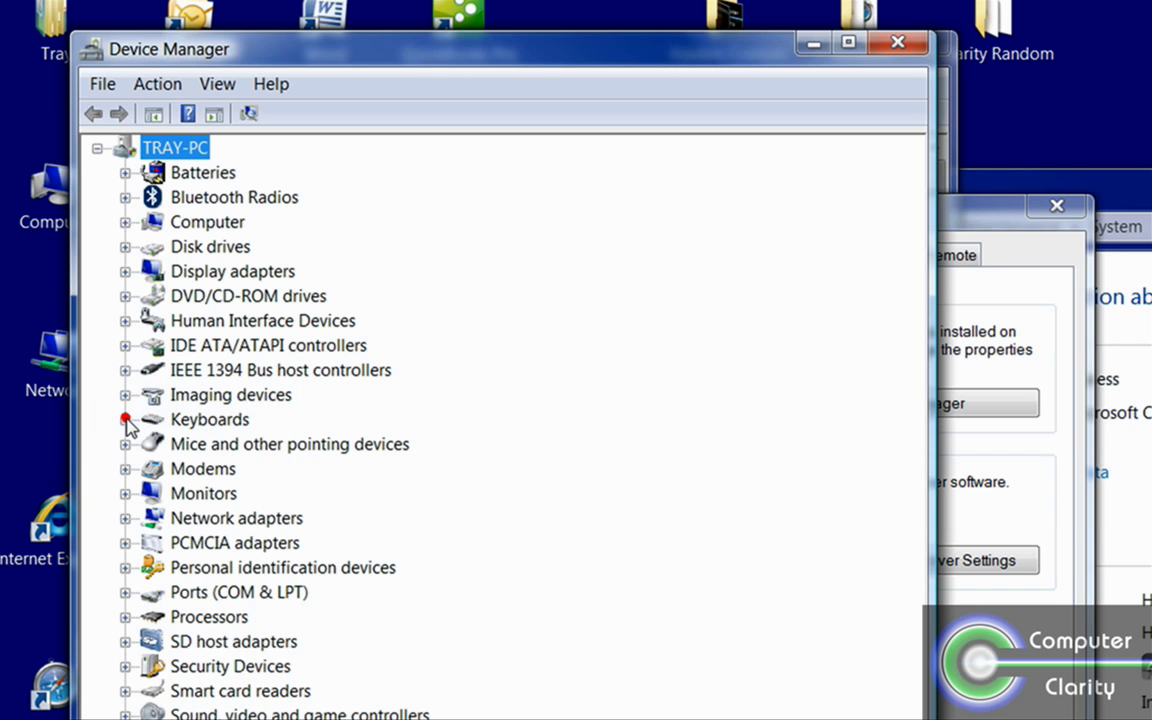
left_click(124, 272)
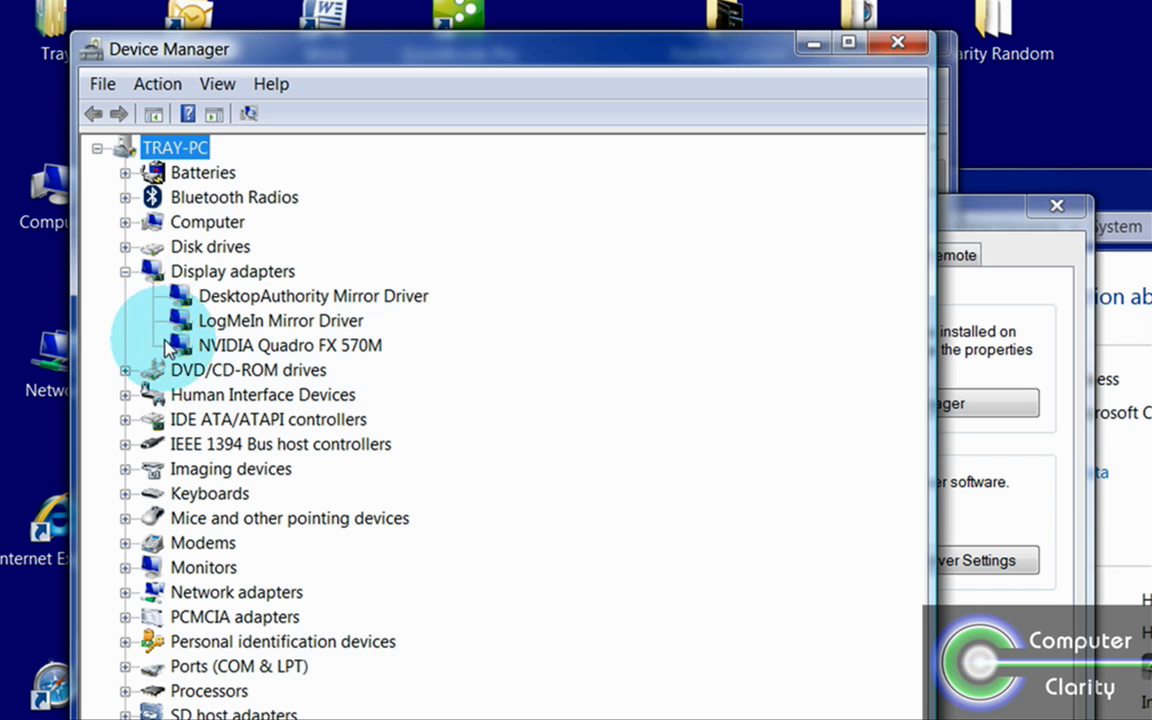
Start uninstalling the NVIDIA Quadro FX 570M, then cancel the confirmation to keep it installed.
right_click(245, 348)
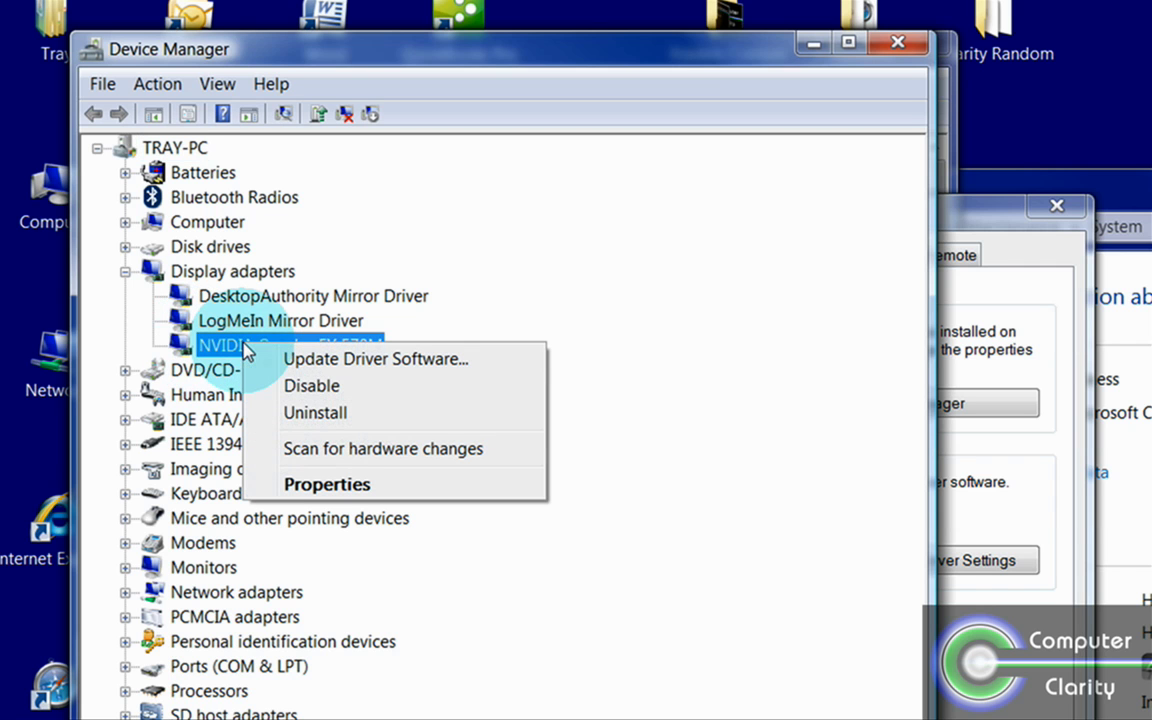
left_click(295, 413)
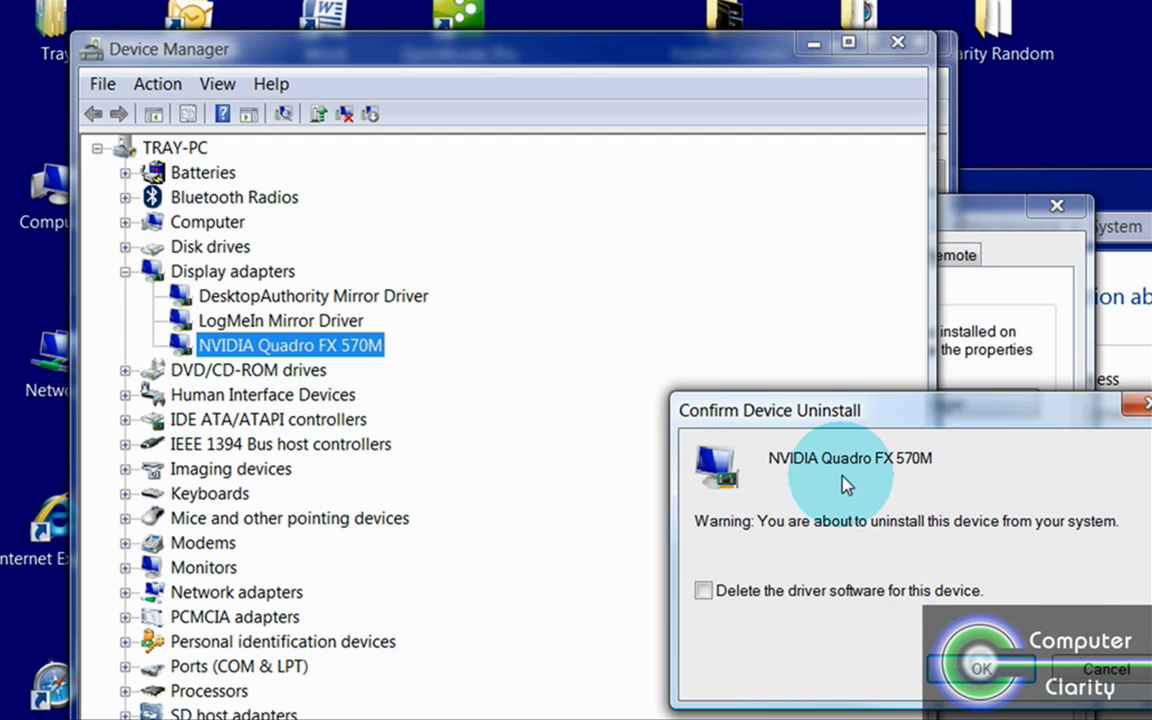
left_click_drag(856, 422, 708, 343)
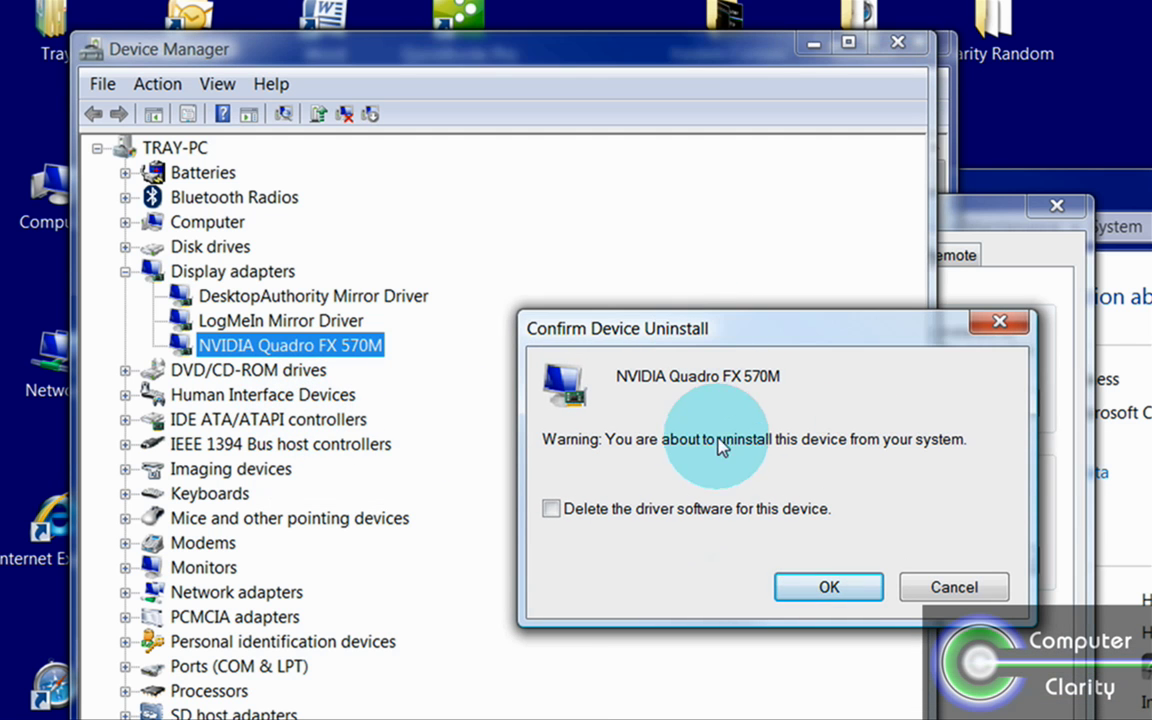
left_click(910, 586)
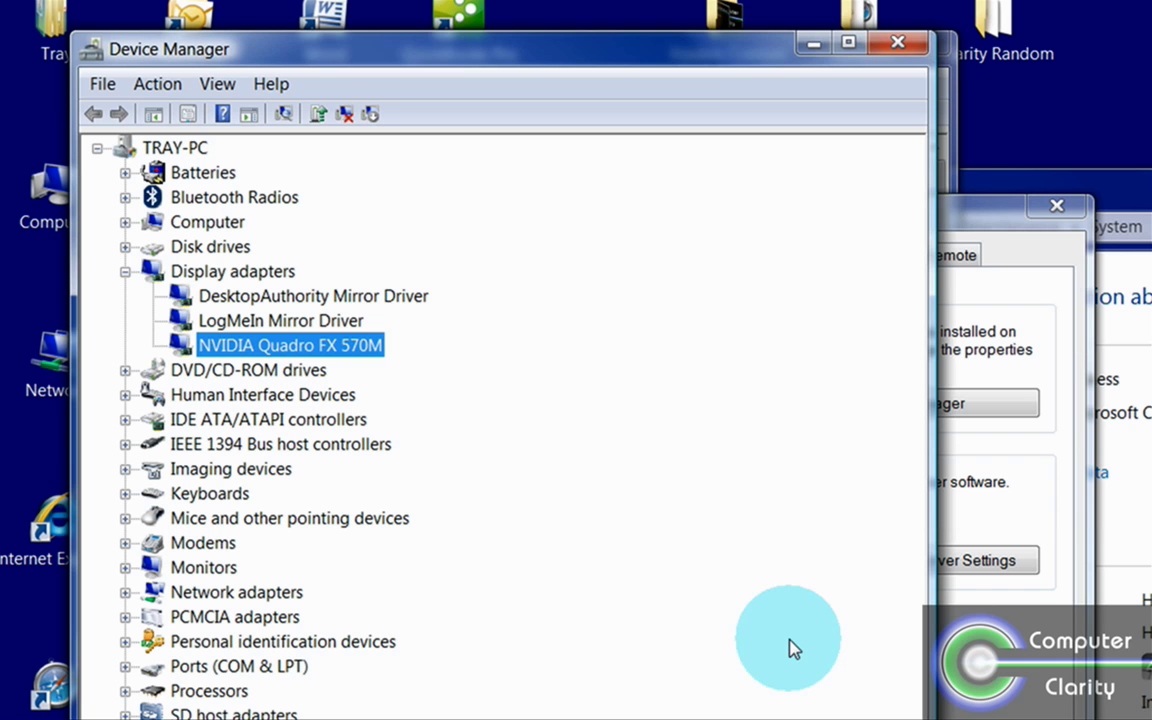
Close Device Manager and the System Properties window.
left_click(910, 45)
left_click(1056, 206)
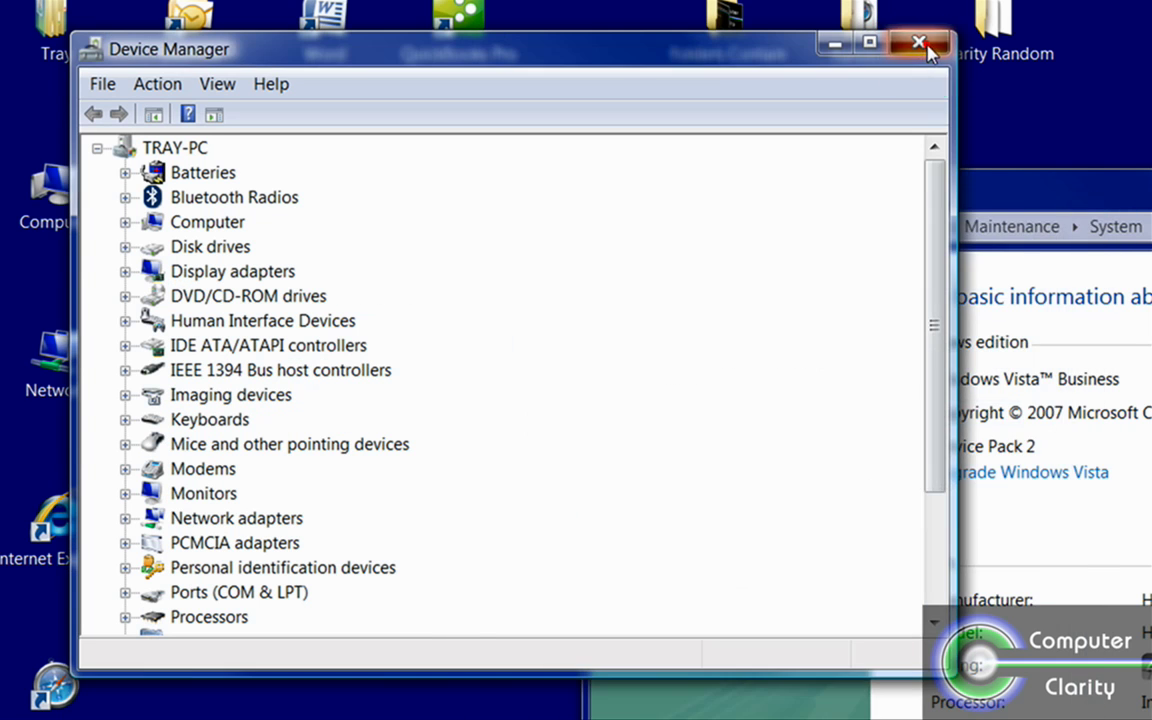
left_click(797, 46)
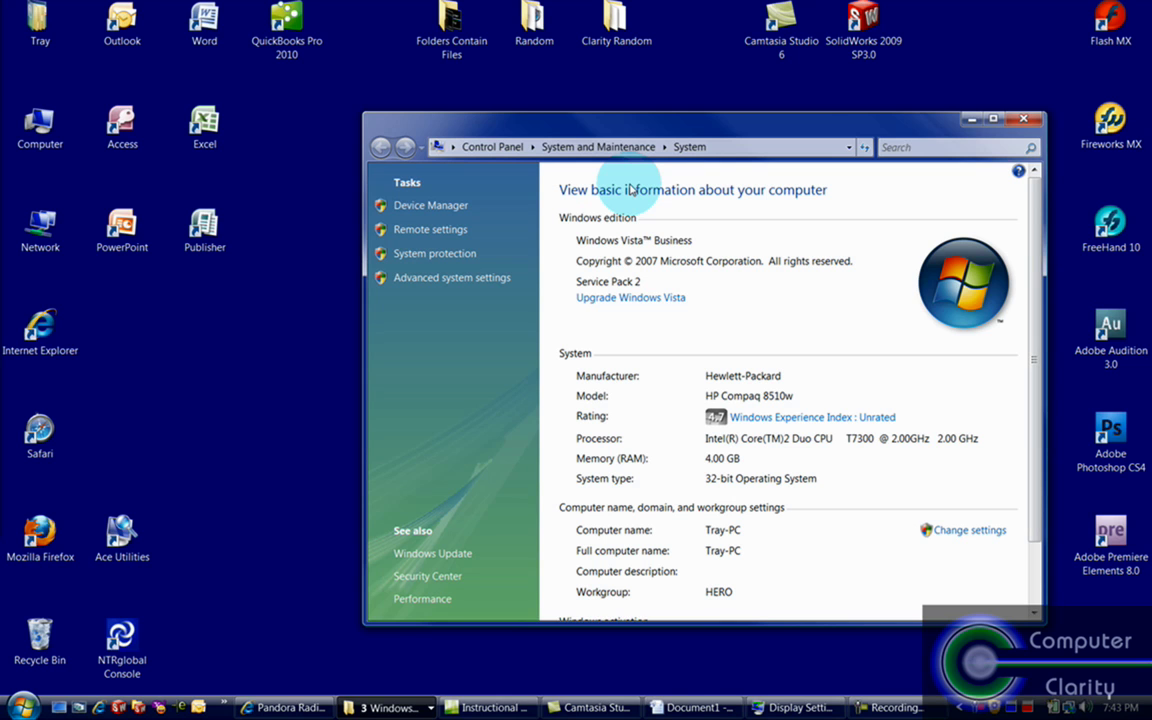
Close the System information window and bring up the NVIDIA website in Internet Explorer.
left_click(1022, 119)
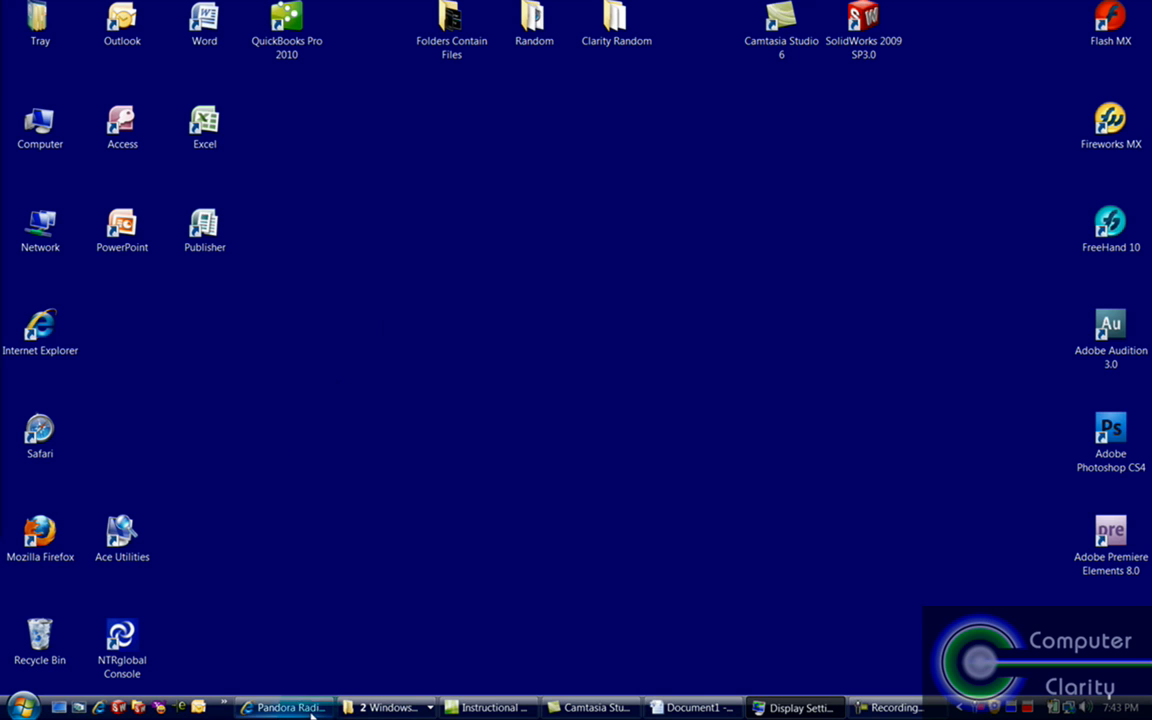
left_click_drag(2, 449, 239, 604)
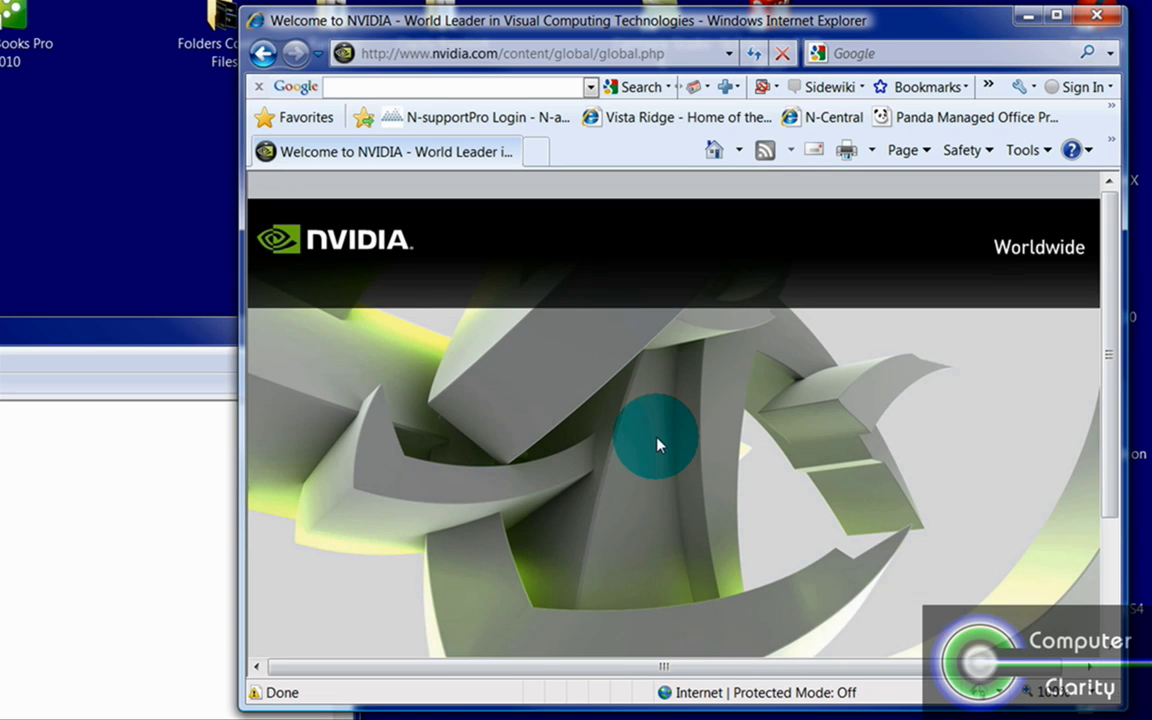
Select the USA region and go to NVIDIA's Download Drivers page.
scroll(658, 443, "down", 3)
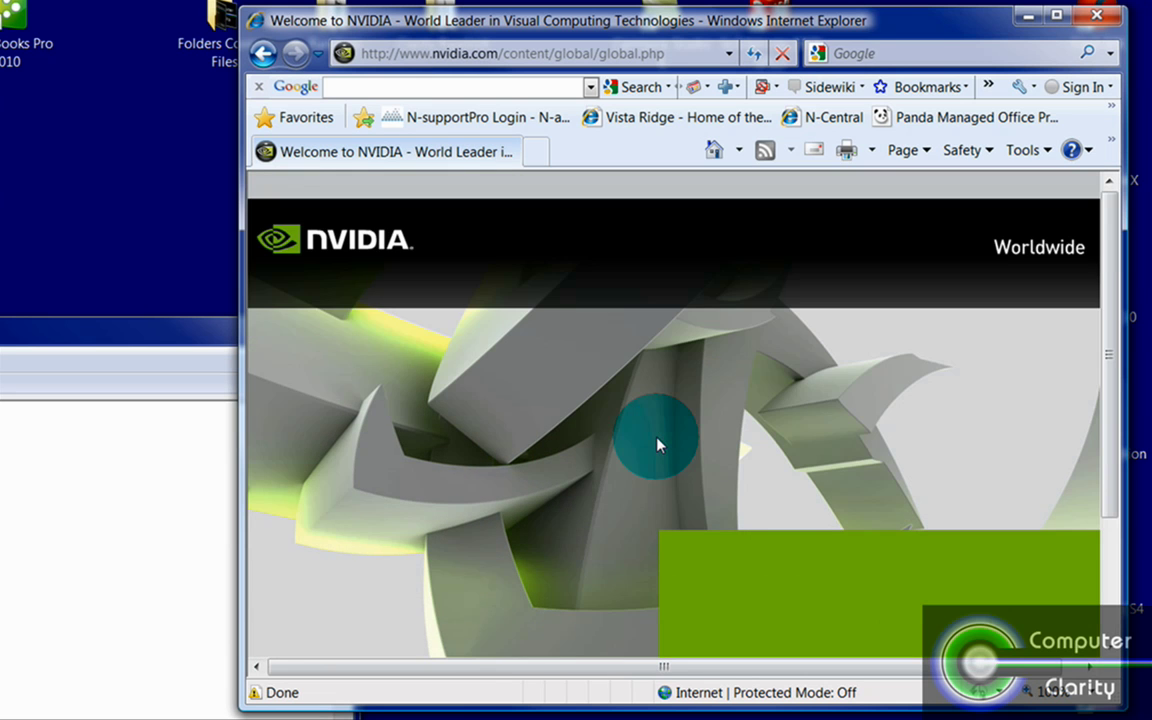
scroll(658, 443, "up", 3)
scroll(730, 485, "down", 3)
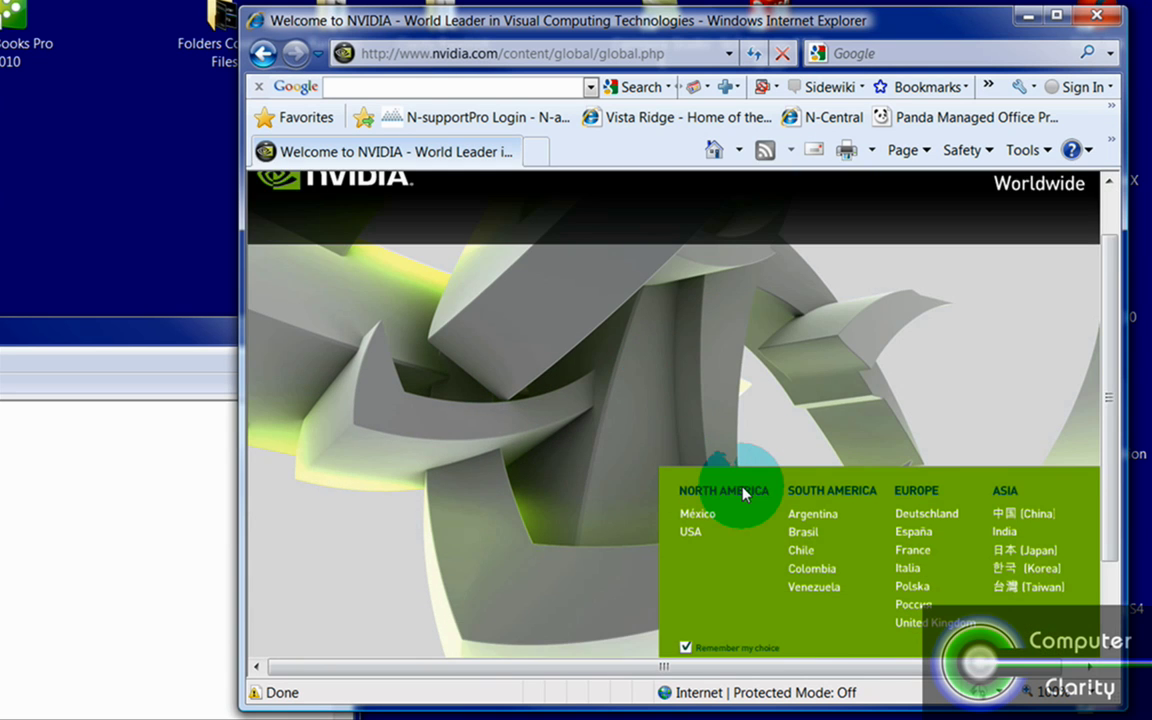
left_click(690, 497)
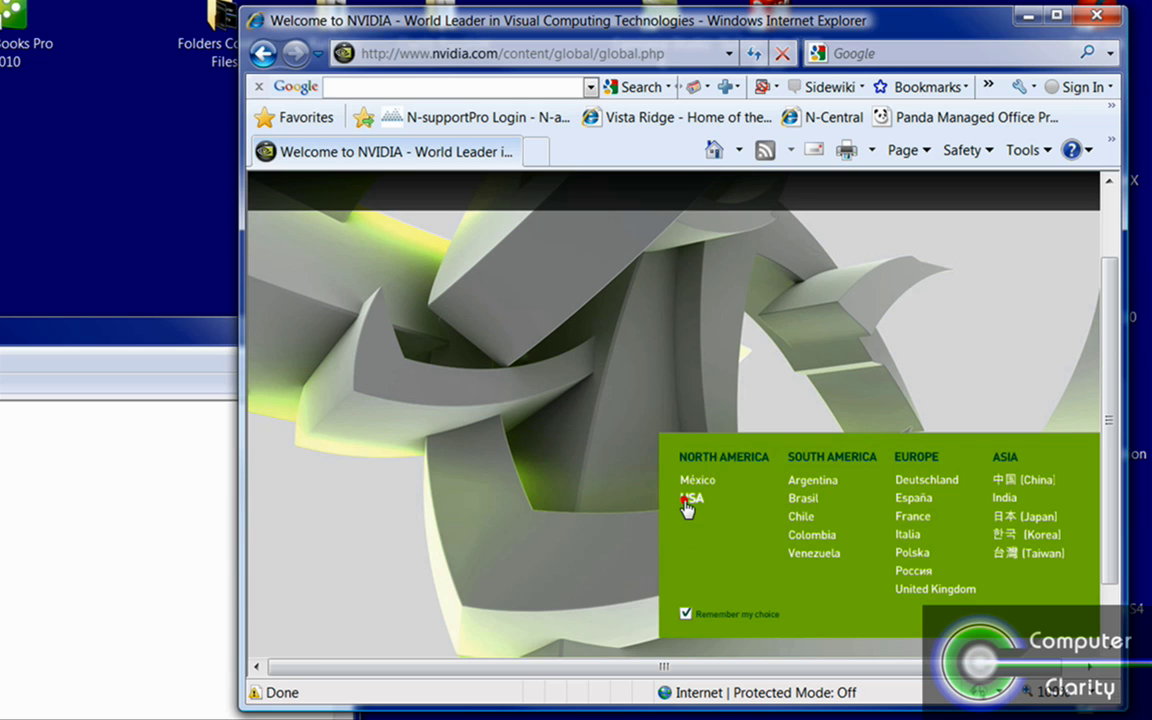
mouse_move(400, 285)
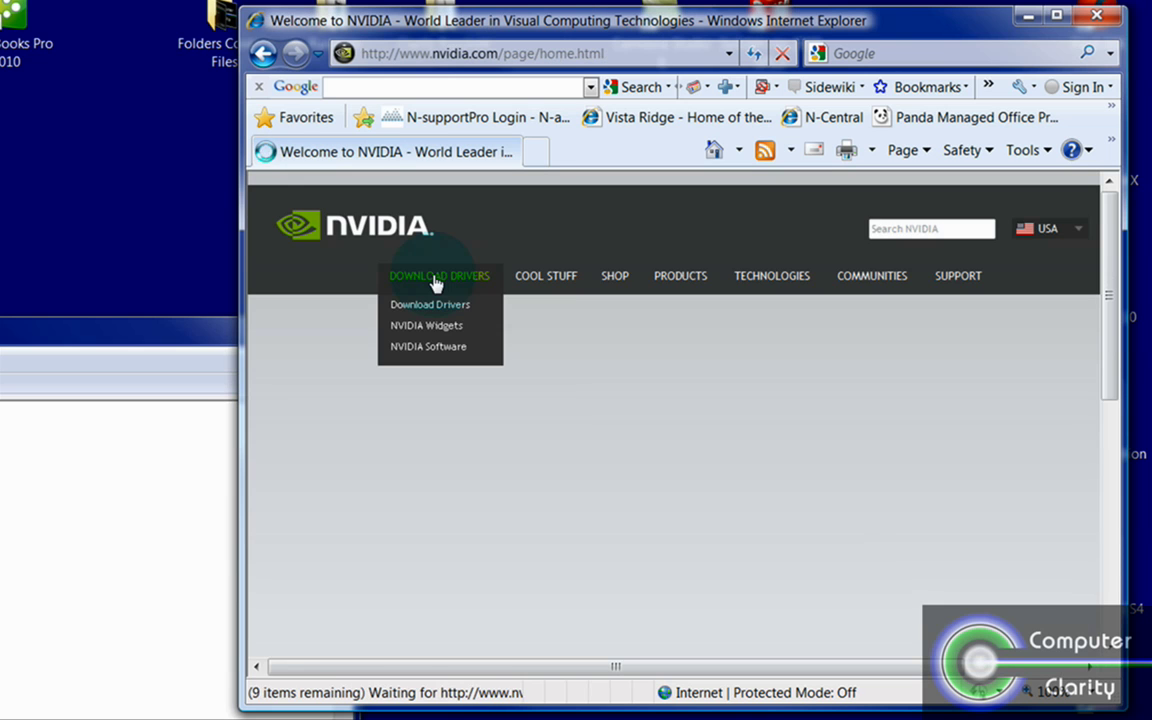
left_click(433, 307)
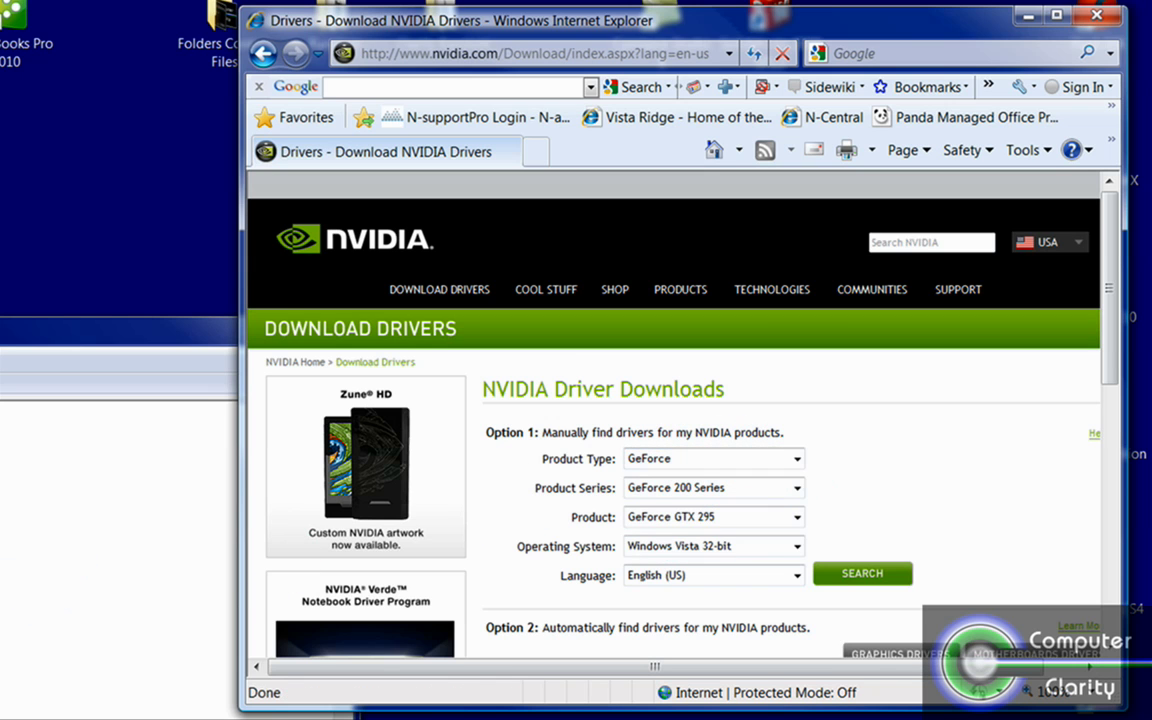
Set the driver search to Product Type Quadro and Product Quadro FX 570.
left_click(721, 462)
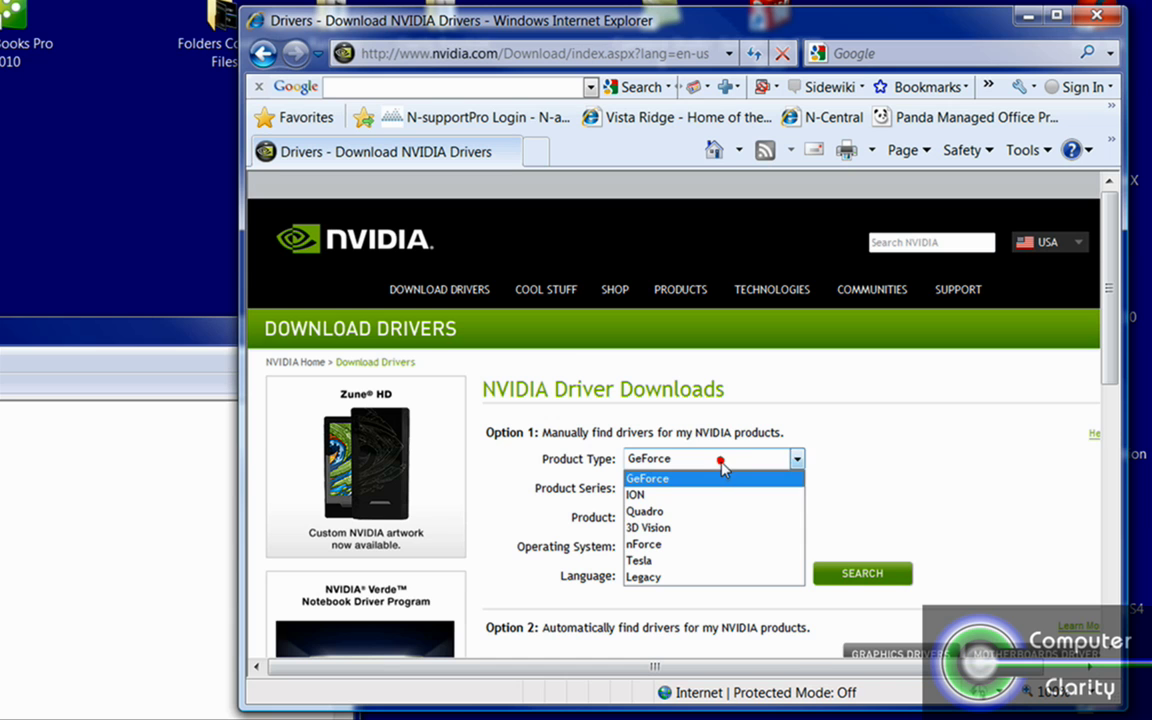
left_click(714, 513)
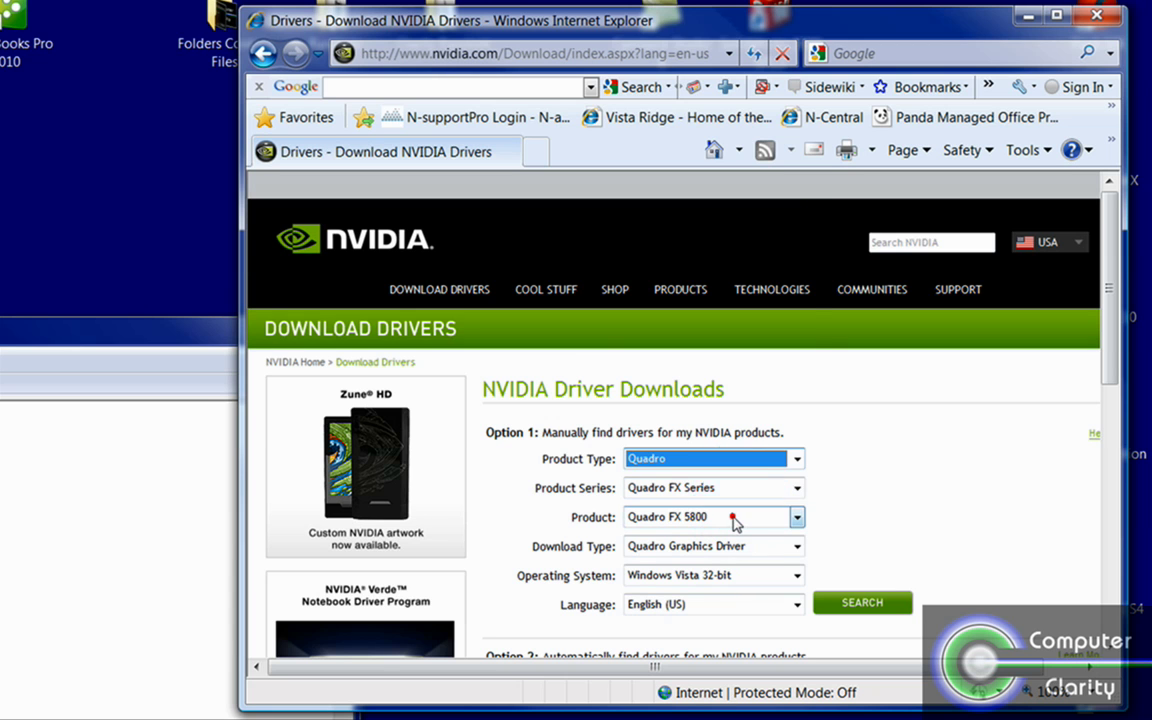
left_click(735, 516)
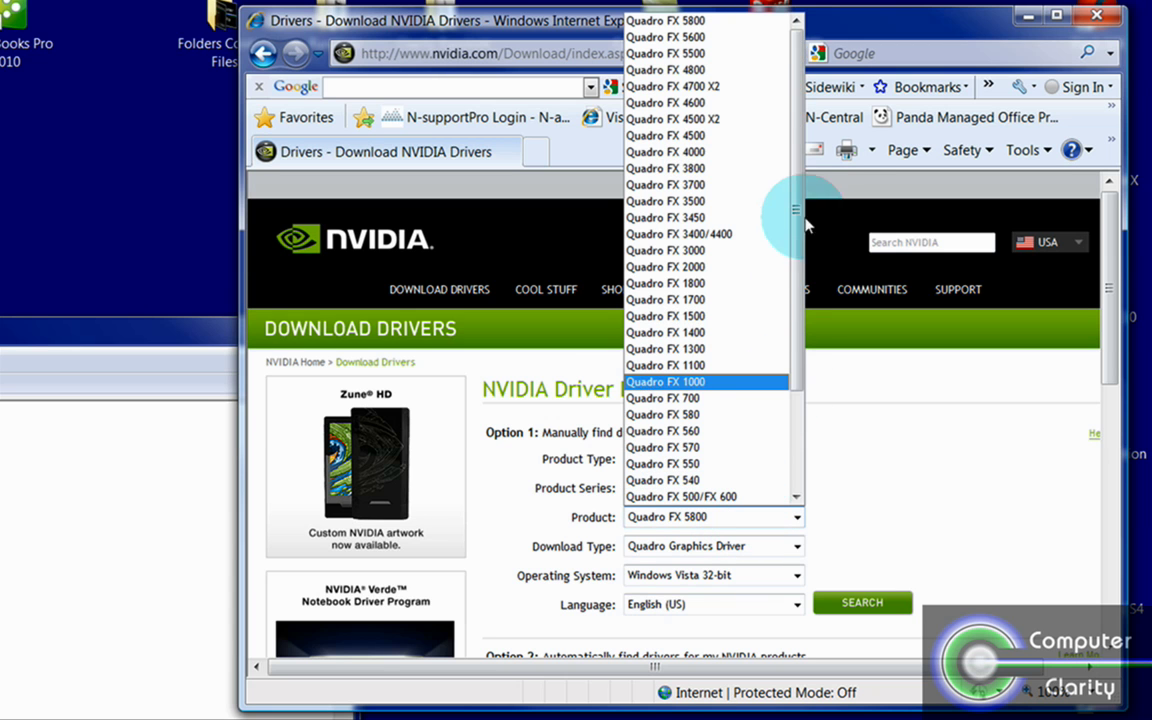
left_click_drag(796, 165, 795, 215)
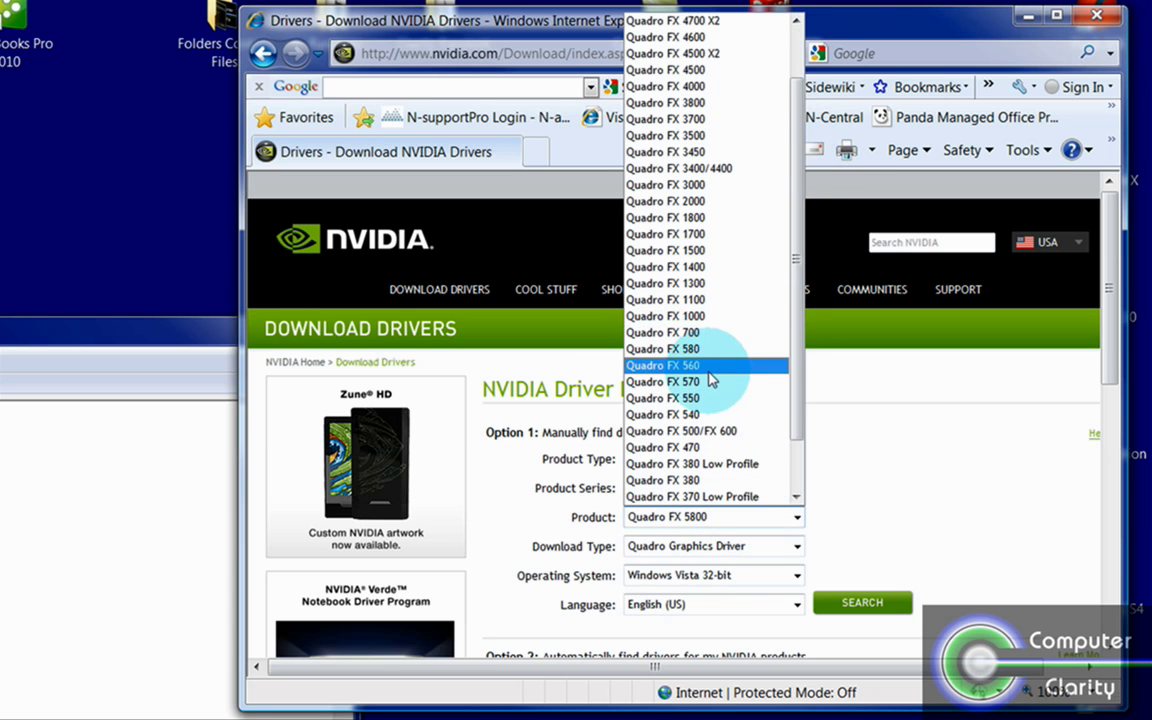
left_click(745, 381)
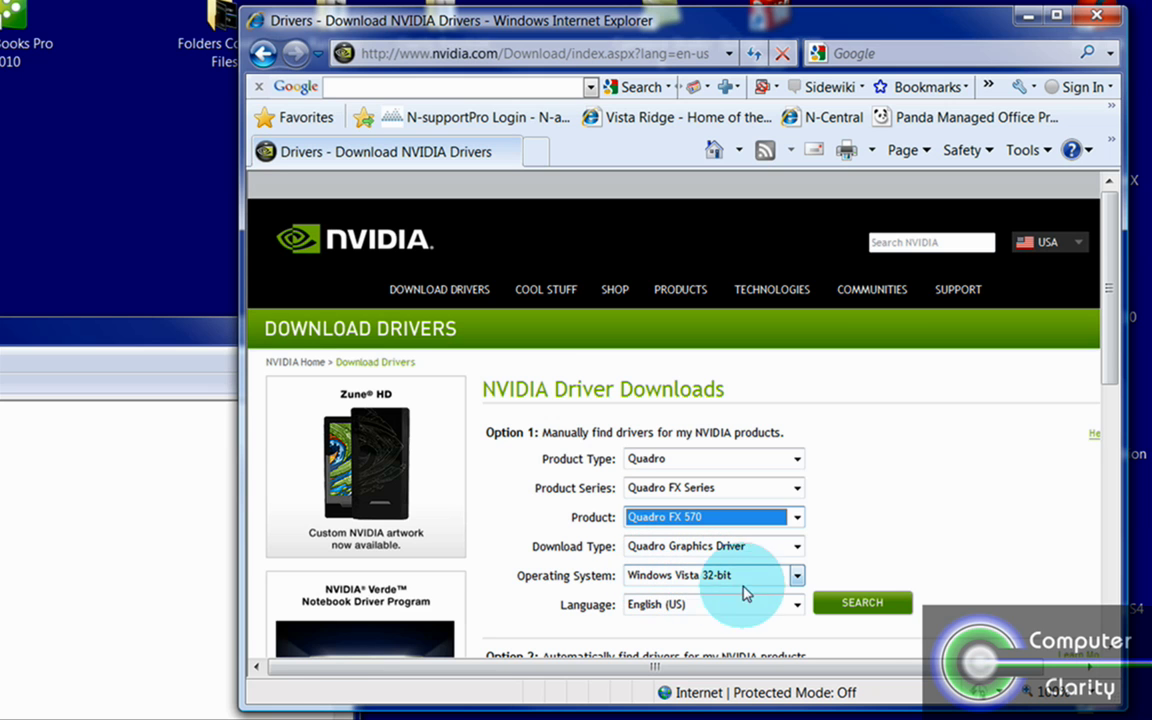
Search and open the Quadro Driver Release 191.78 download page.
left_click(878, 604)
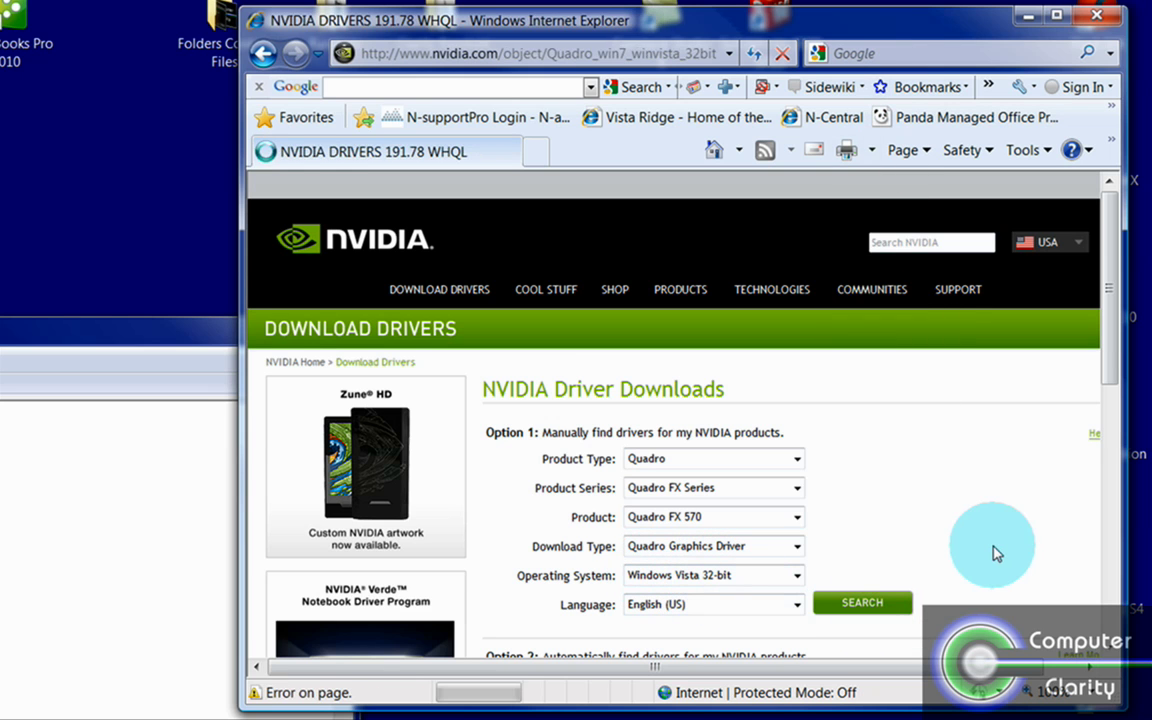
scroll(993, 548, "down", 3)
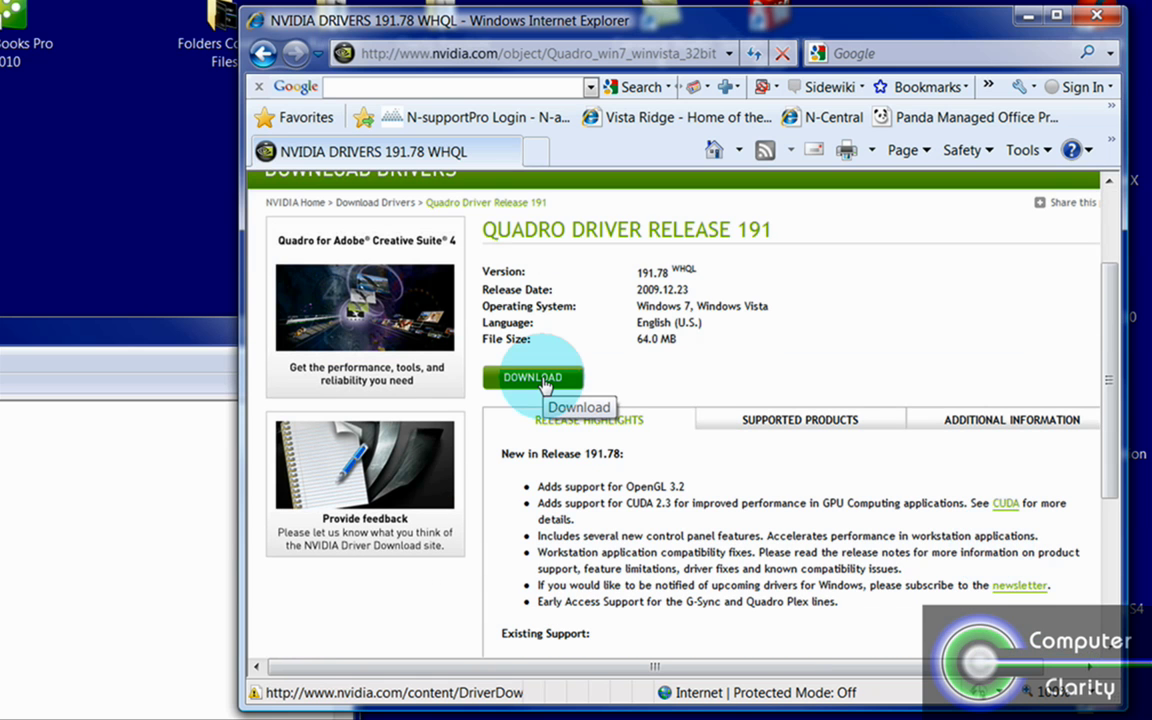
left_click(545, 384)
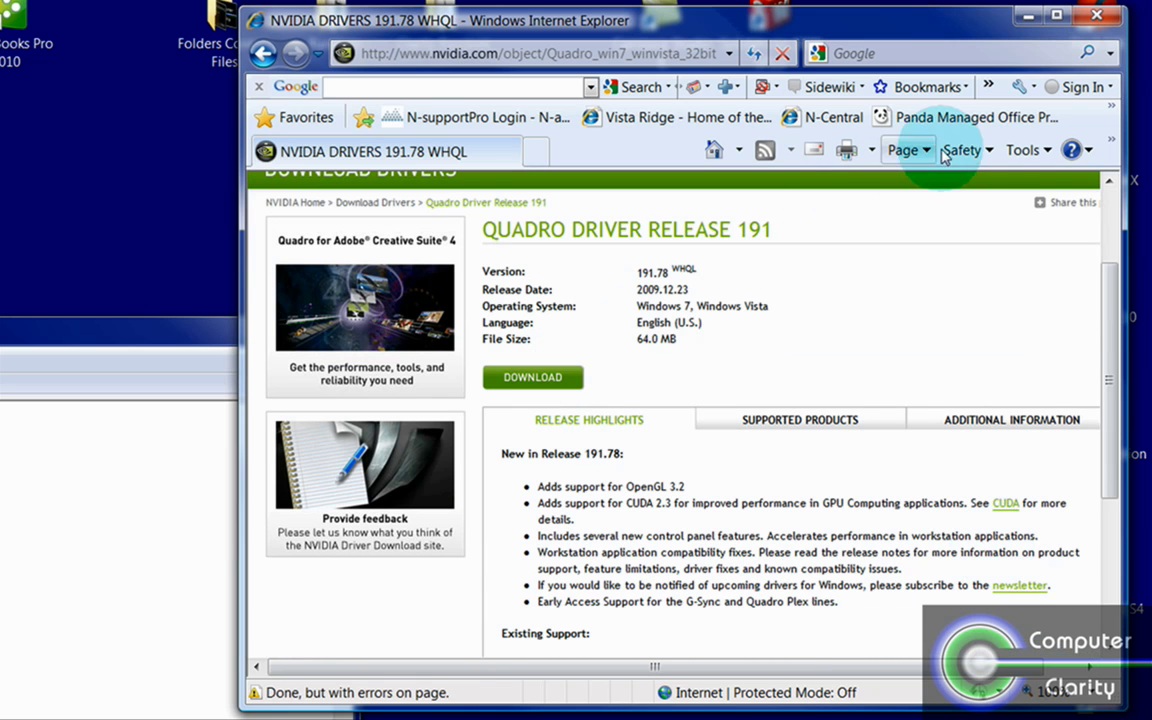
Close Internet Explorer and Device Manager, leaving only the Vista desktop.
left_click(1084, 20)
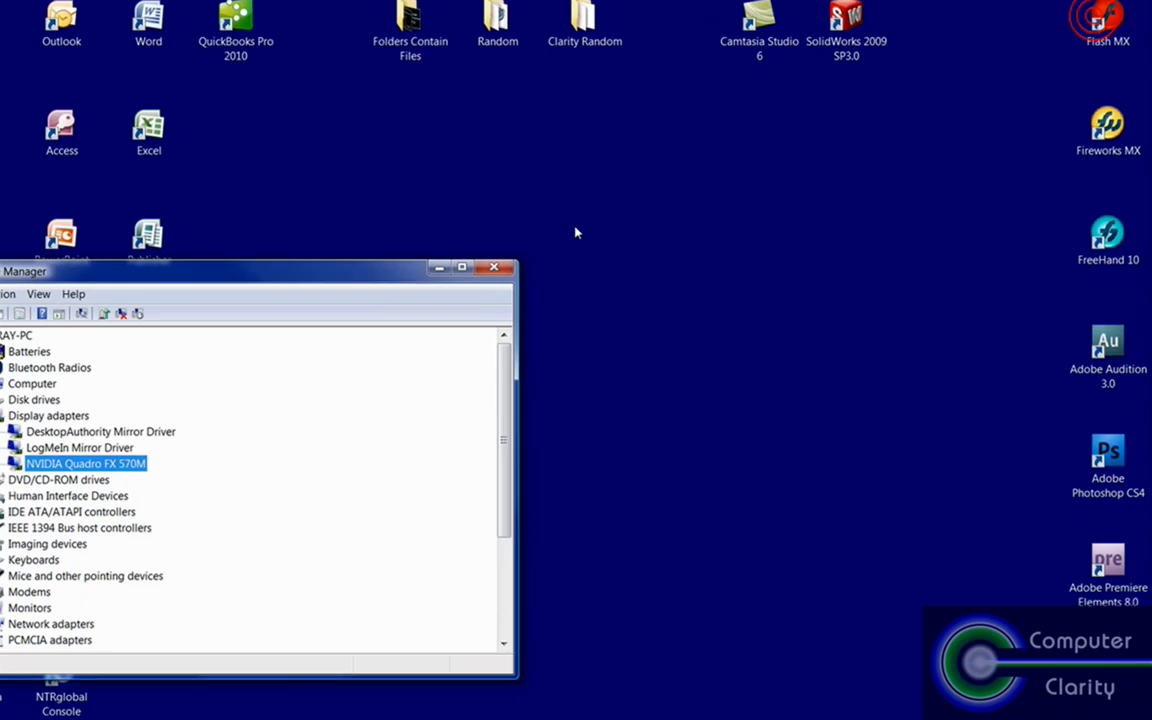
left_click(533, 257)
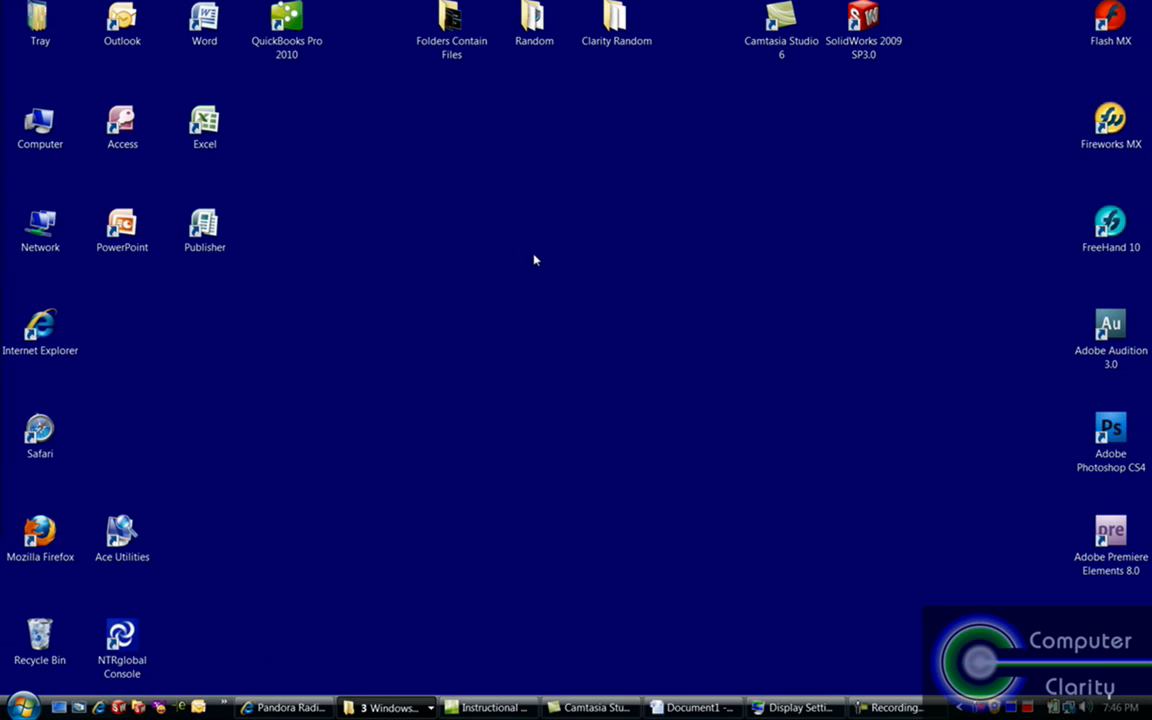